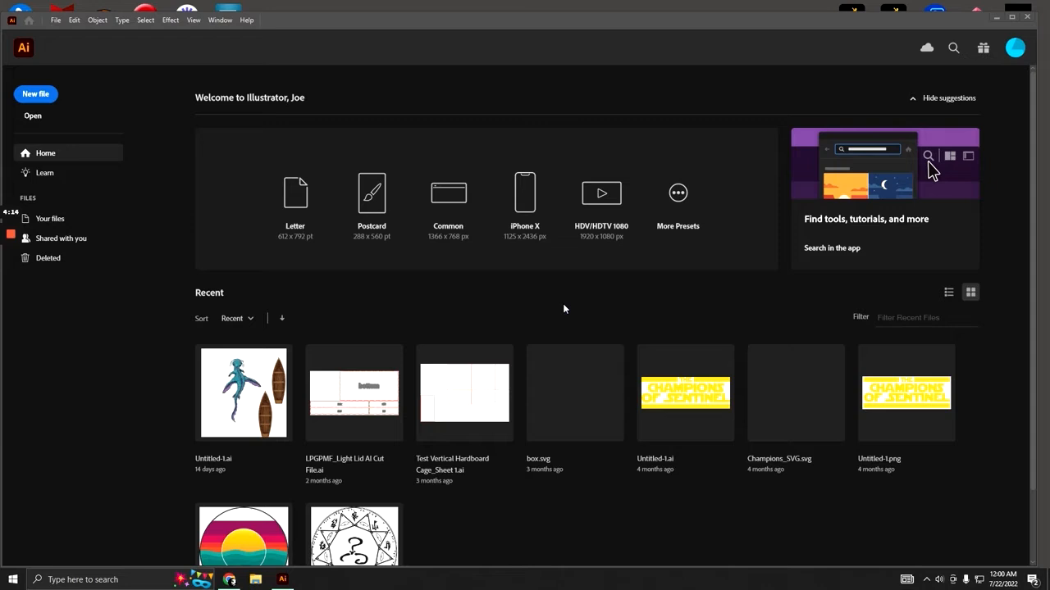
# - Create a new document from the Letter preset, 612 x 792 pt
pyautogui.click(43, 93)
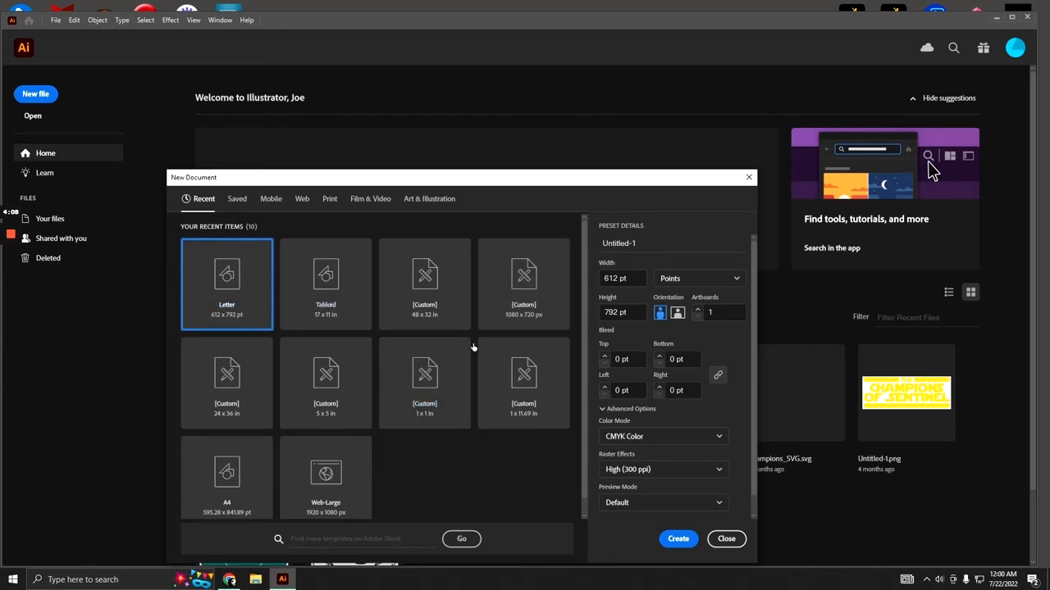
pyautogui.click(678, 539)
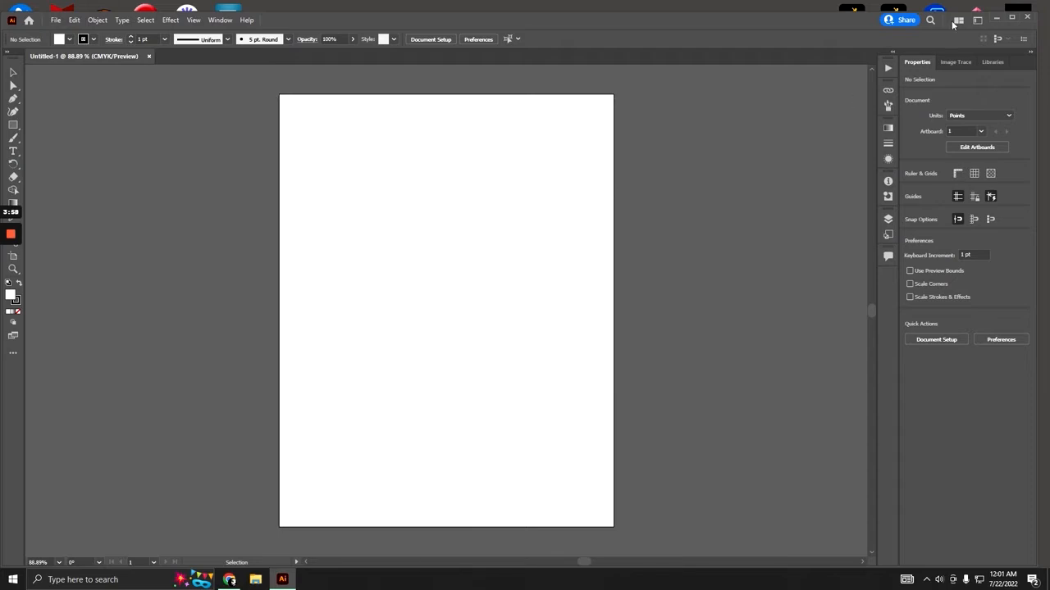
# - Try the Essentials workspace, look through the object commands for Image Trace, and return to the Tracing workspace
pyautogui.click(977, 20)
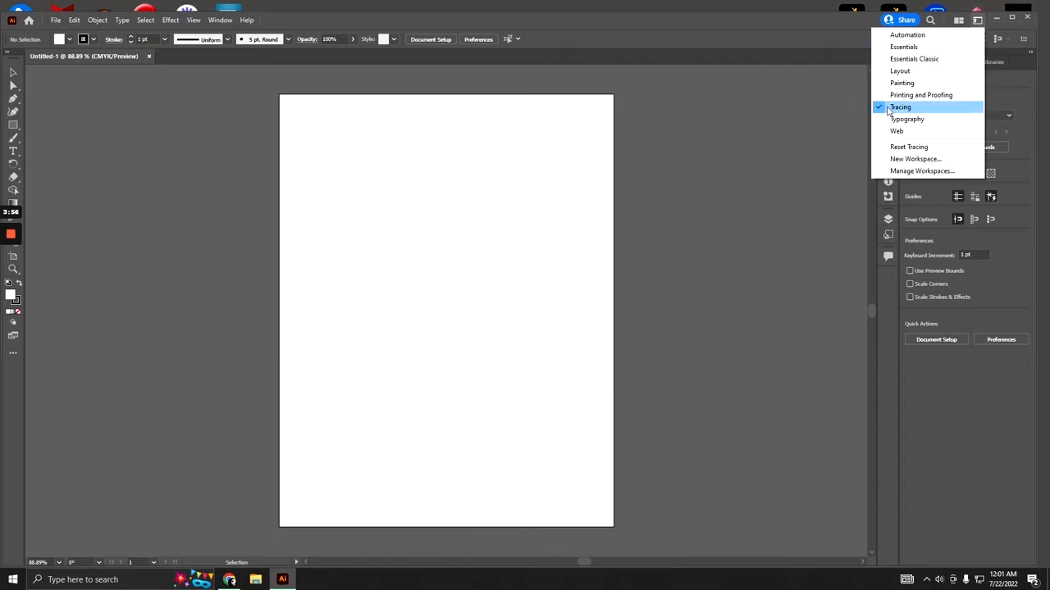
pyautogui.click(909, 47)
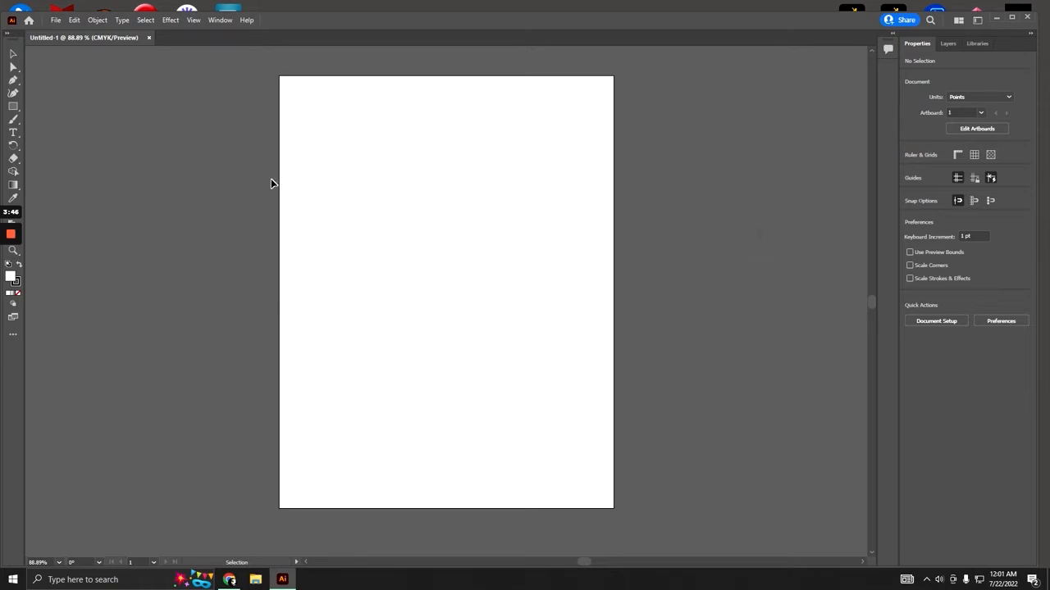
pyautogui.click(98, 20)
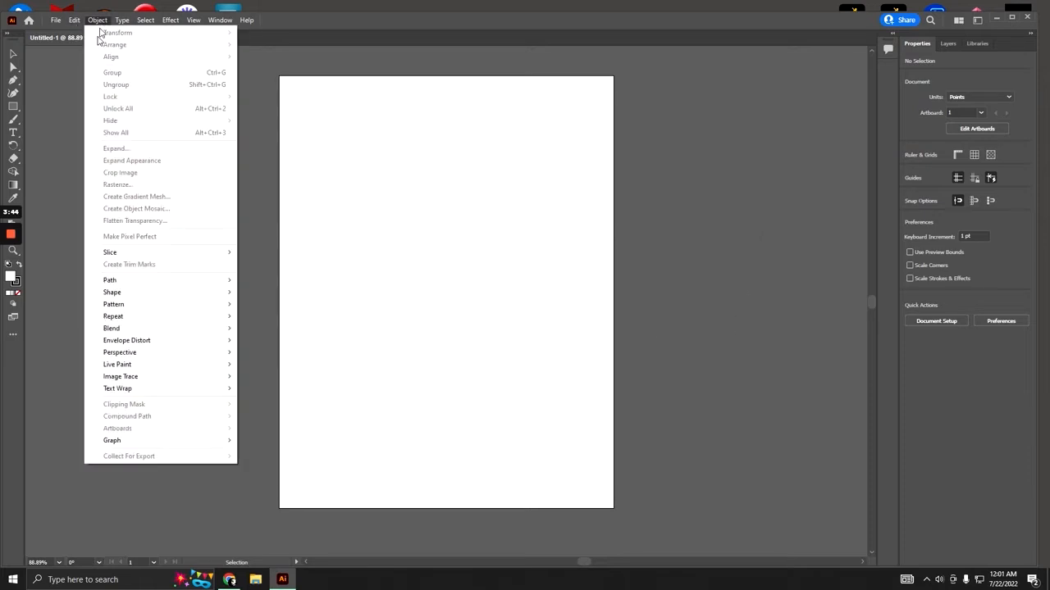
pyautogui.moveTo(146, 377)
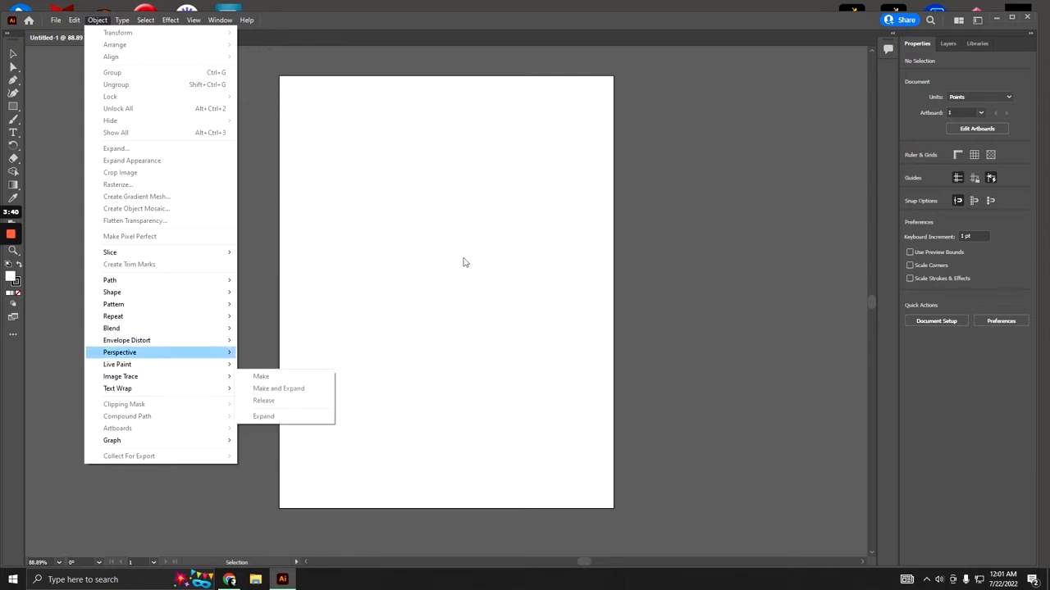
pyautogui.click(464, 260)
pyautogui.click(979, 20)
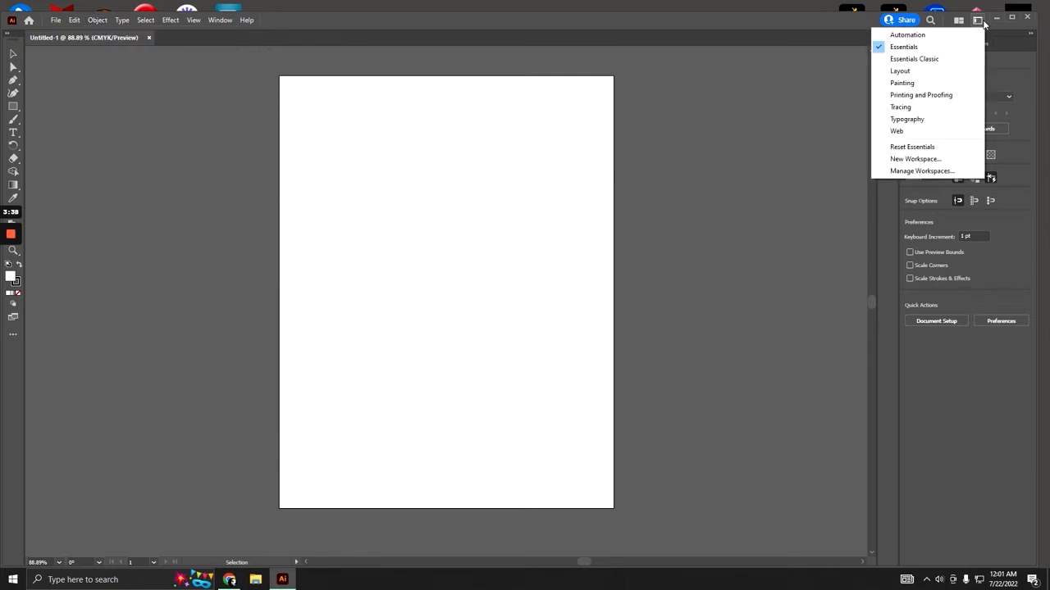
pyautogui.click(914, 107)
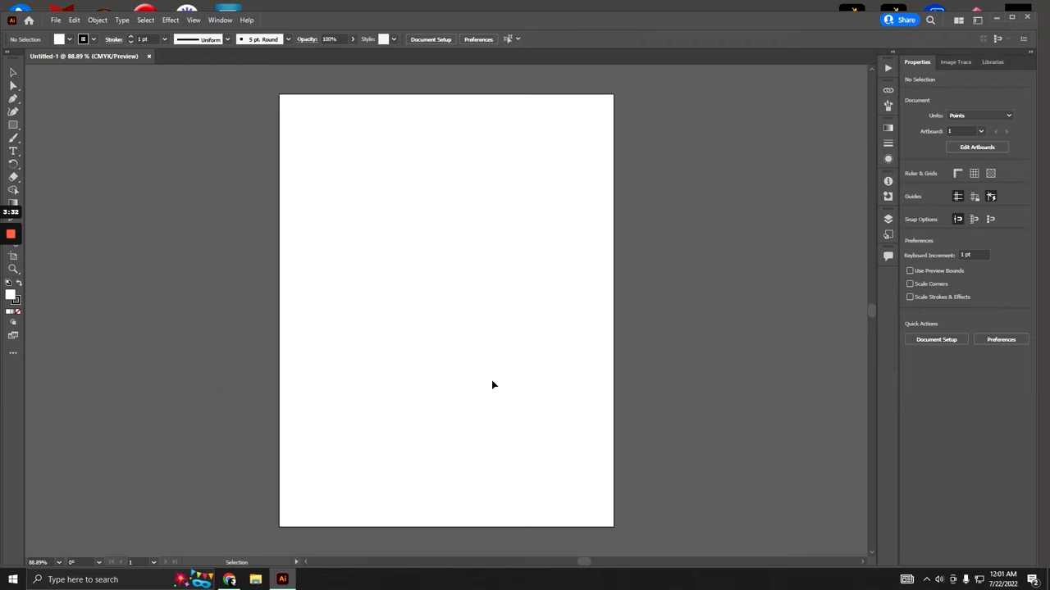
# - Paste the copied four-piece puzzle image from the browser into the blank document
pyautogui.click(230, 579)
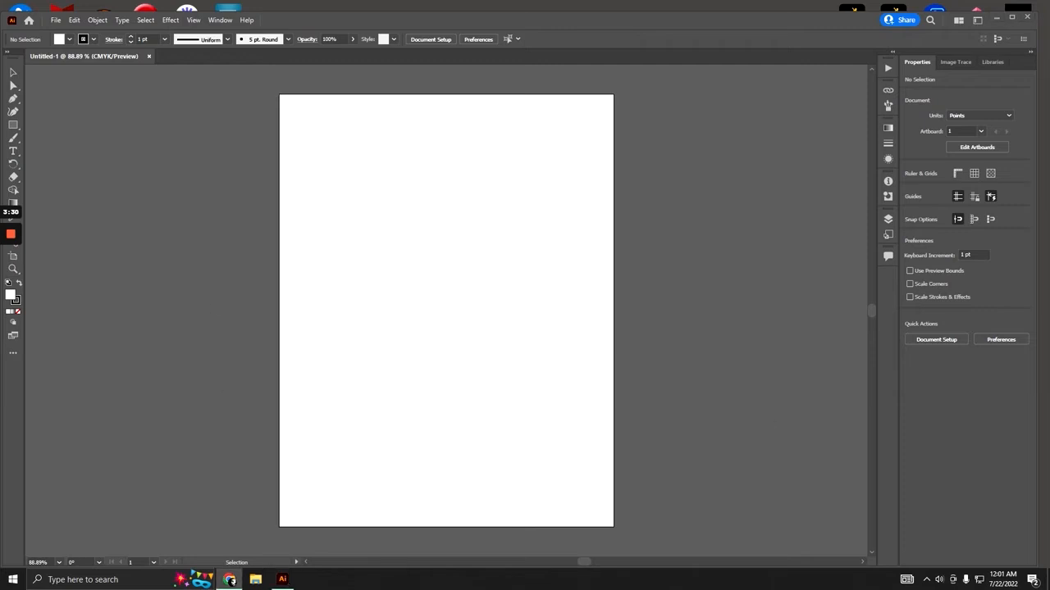
pyautogui.click(411, 273)
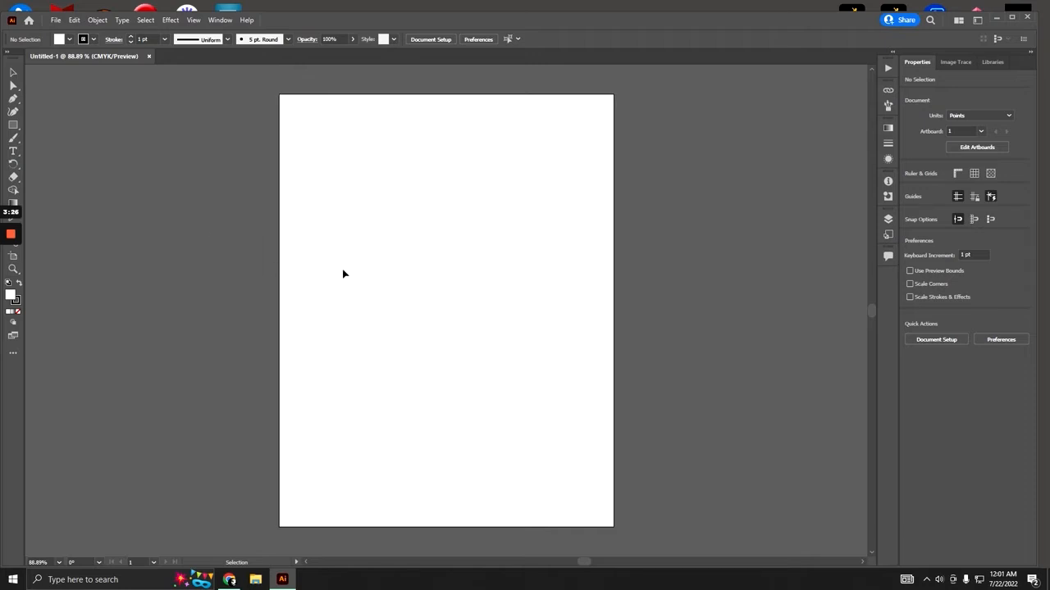
pyautogui.hotkey('ctrl', 'v')
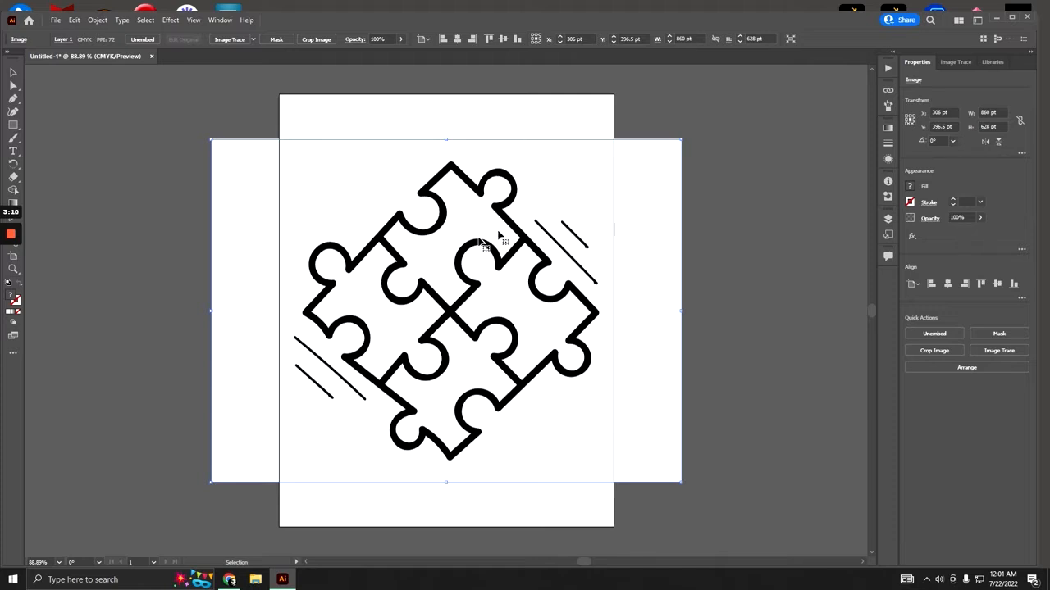
# - Try to apply a green fill to the pasted puzzle image
pyautogui.click(912, 187)
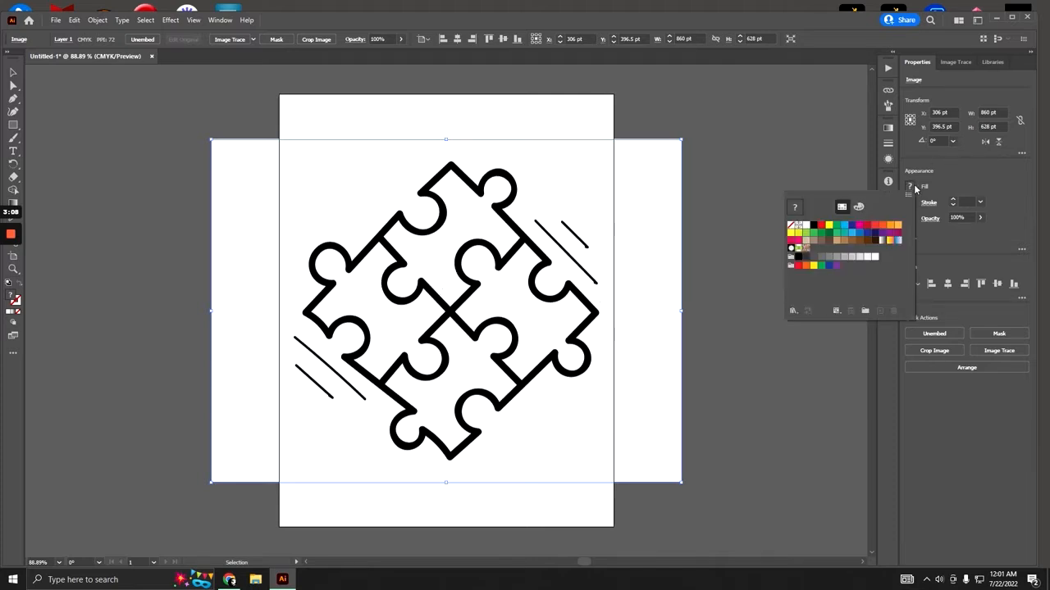
pyautogui.click(836, 228)
pyautogui.click(638, 252)
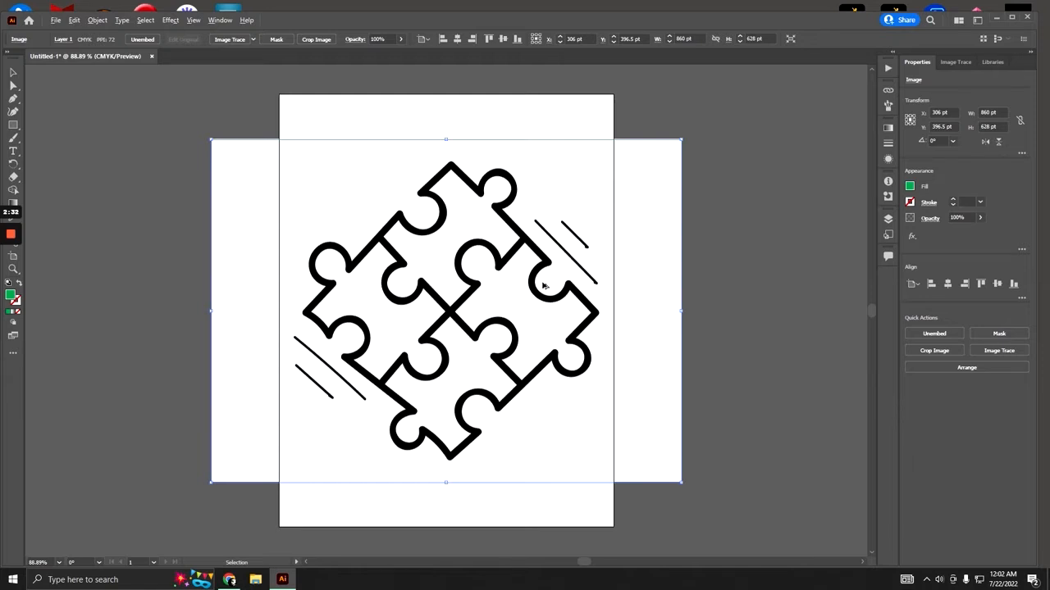
# - Examine the edge quality of the puzzle image's outlines at high magnification
pyautogui.scroll(8, 543, 286)
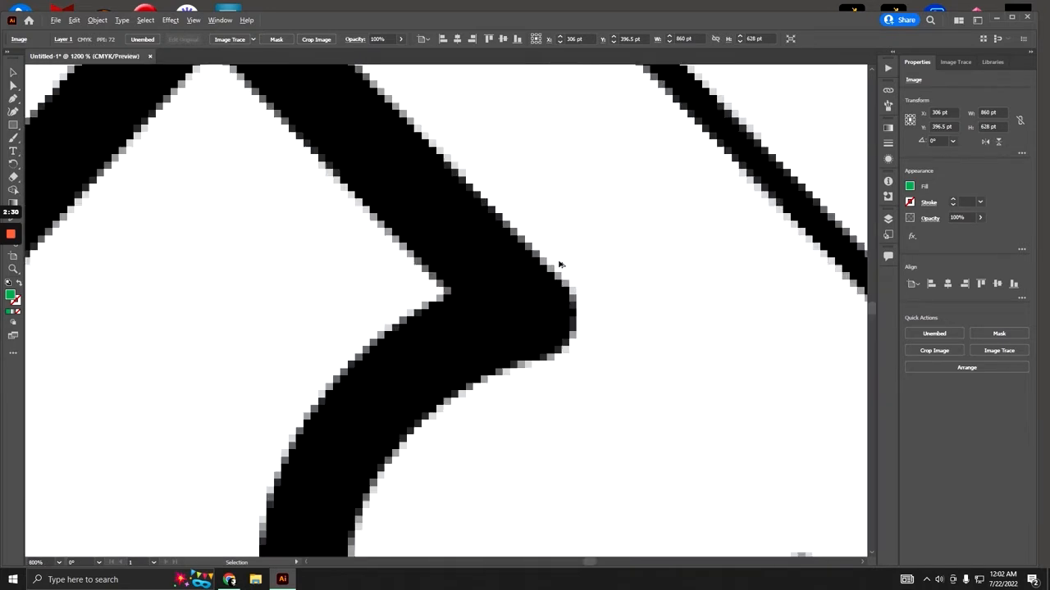
pyautogui.scroll(1, 560, 264)
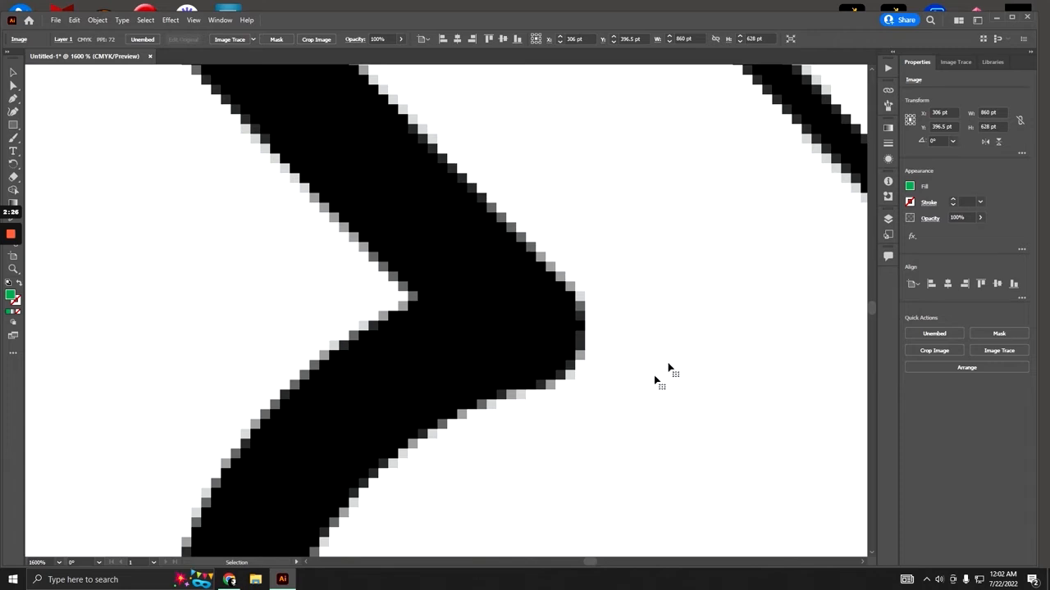
pyautogui.scroll(2, 536, 301)
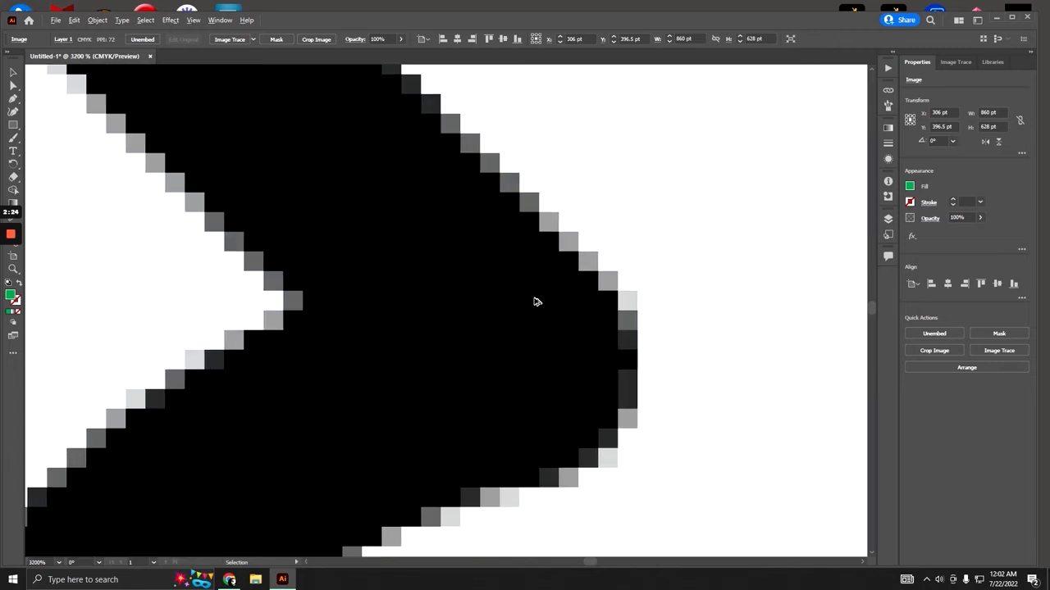
pyautogui.scroll(-9, 533, 302)
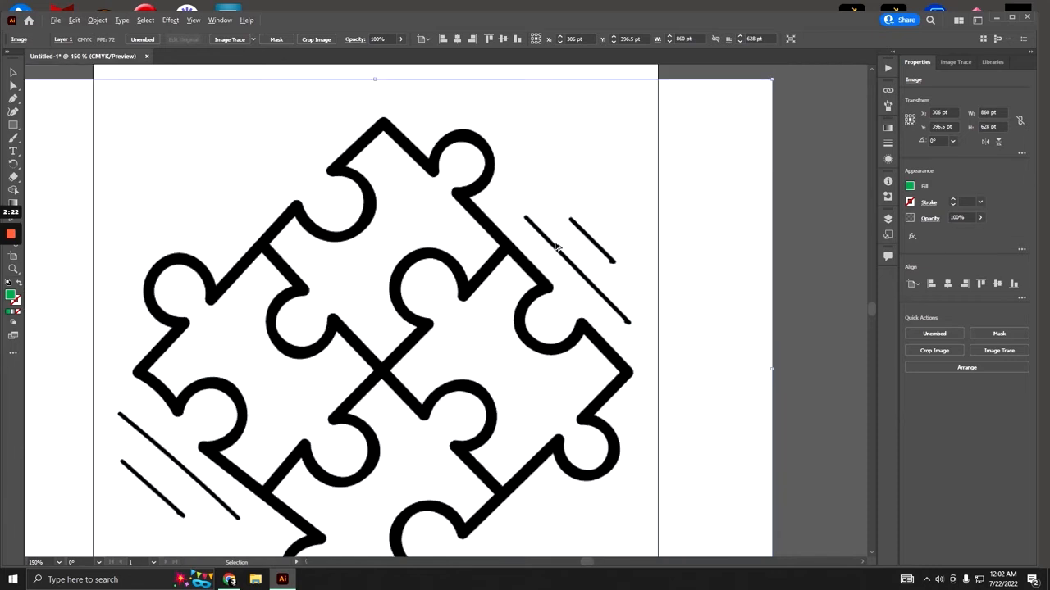
pyautogui.scroll(-2, 556, 247)
pyautogui.scroll(1, 443, 302)
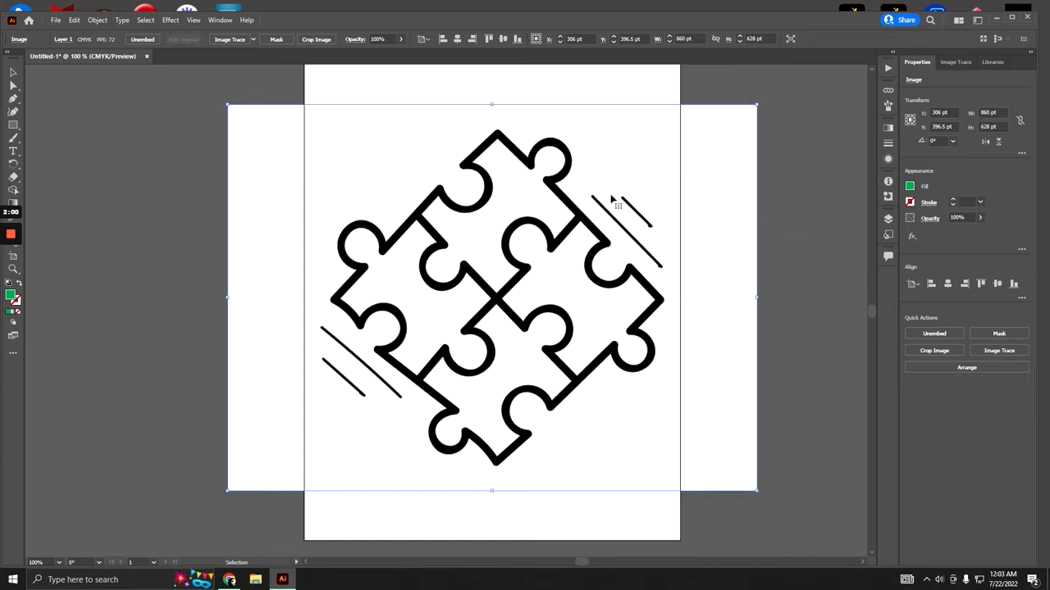
# - Trace the puzzle image with the Black and White Logo preset of Image Trace
pyautogui.click(954, 63)
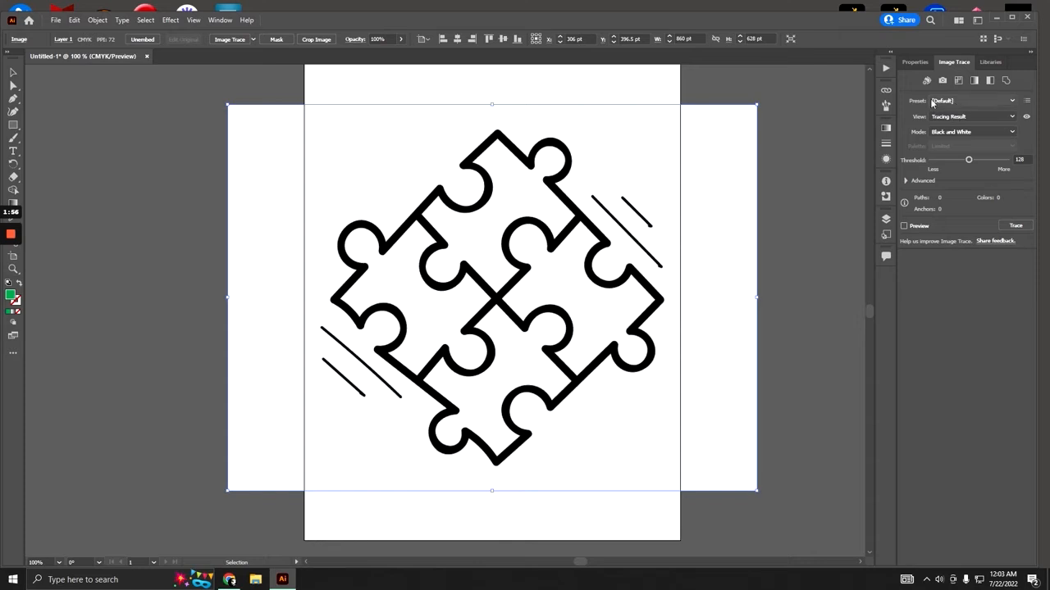
pyautogui.click(978, 100)
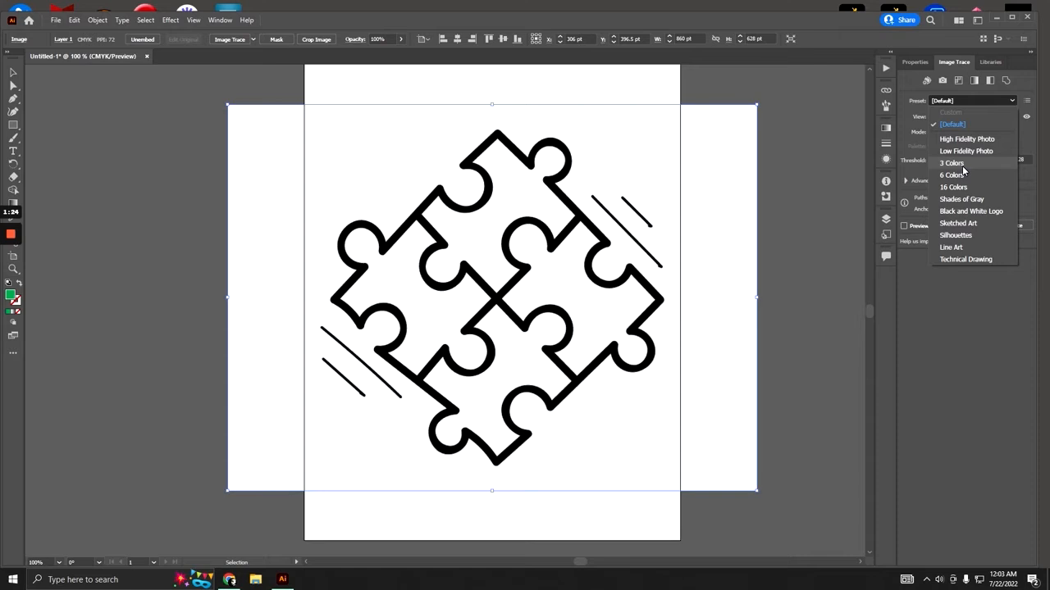
pyautogui.click(975, 213)
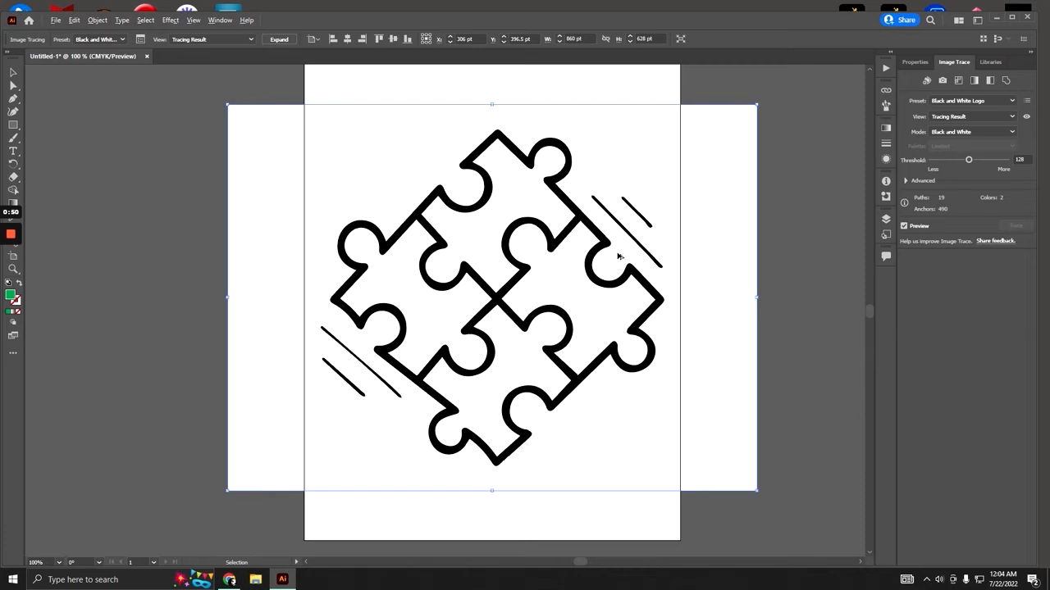
# - Examine the smoothness of the traced puzzle outlines at high magnification
pyautogui.scroll(4, 615, 244)
pyautogui.scroll(4, 585, 230)
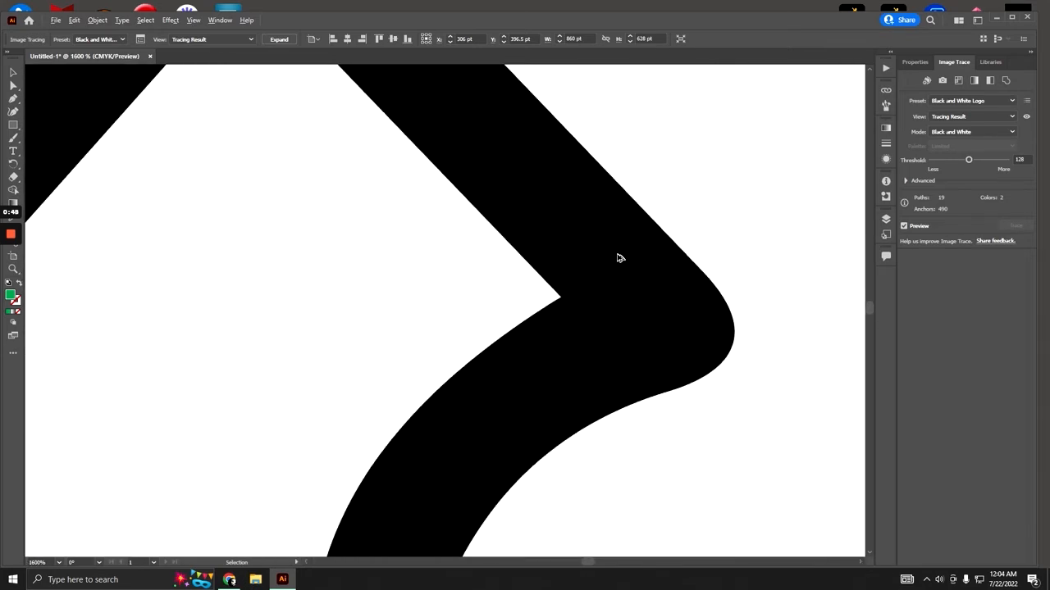
pyautogui.scroll(2, 611, 246)
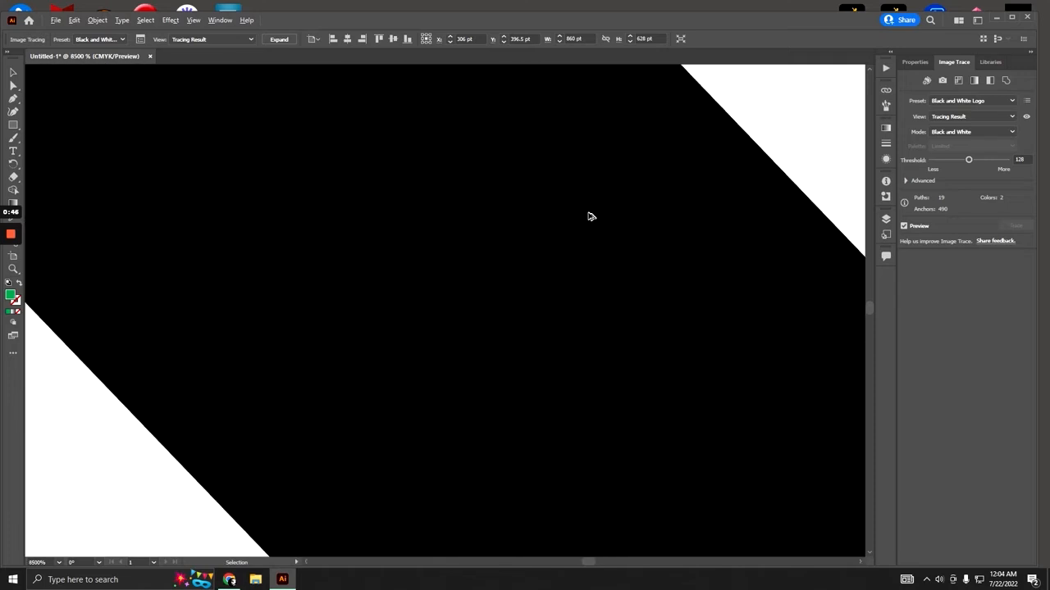
pyautogui.scroll(-4, 598, 216)
pyautogui.scroll(-8, 642, 230)
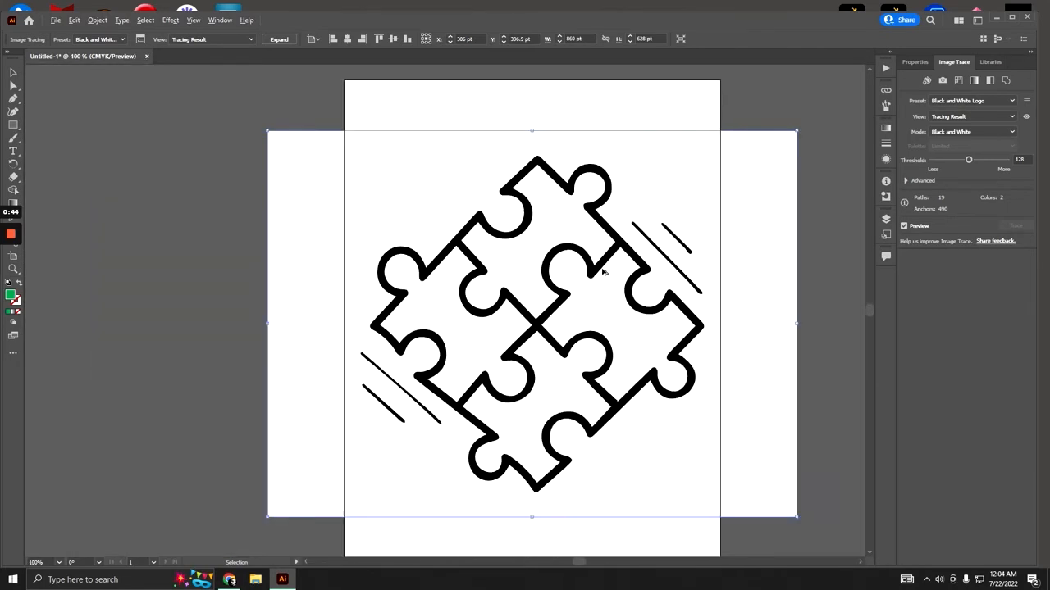
pyautogui.scroll(-1, 587, 376)
pyautogui.scroll(1, 574, 307)
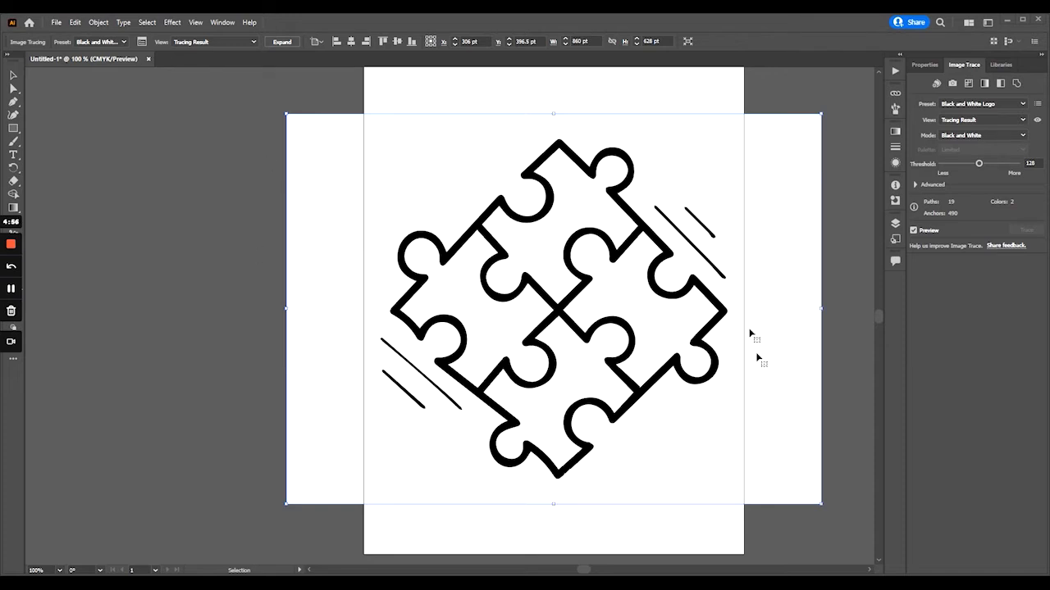
# - Expand the traced puzzle and delete the white background shape around it using Direct Selection
pyautogui.click(282, 42)
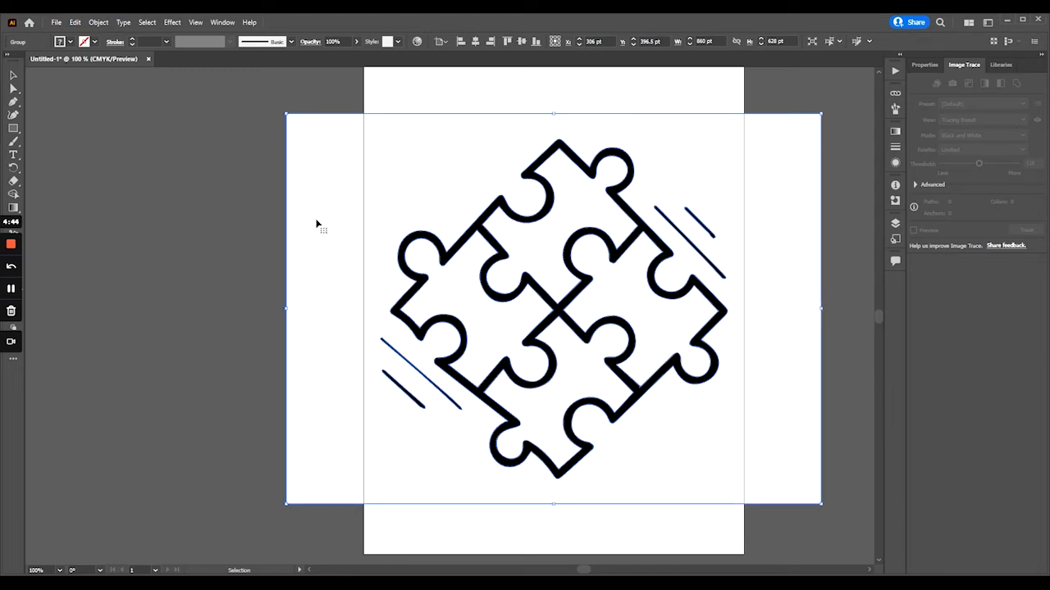
pyautogui.click(13, 91)
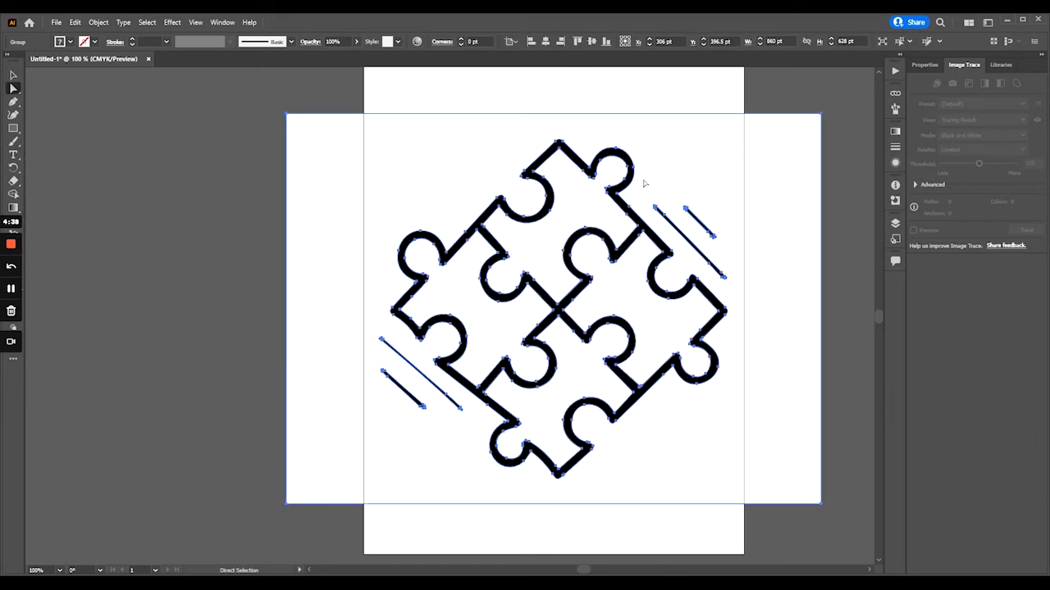
pyautogui.click(221, 188)
pyautogui.click(334, 172)
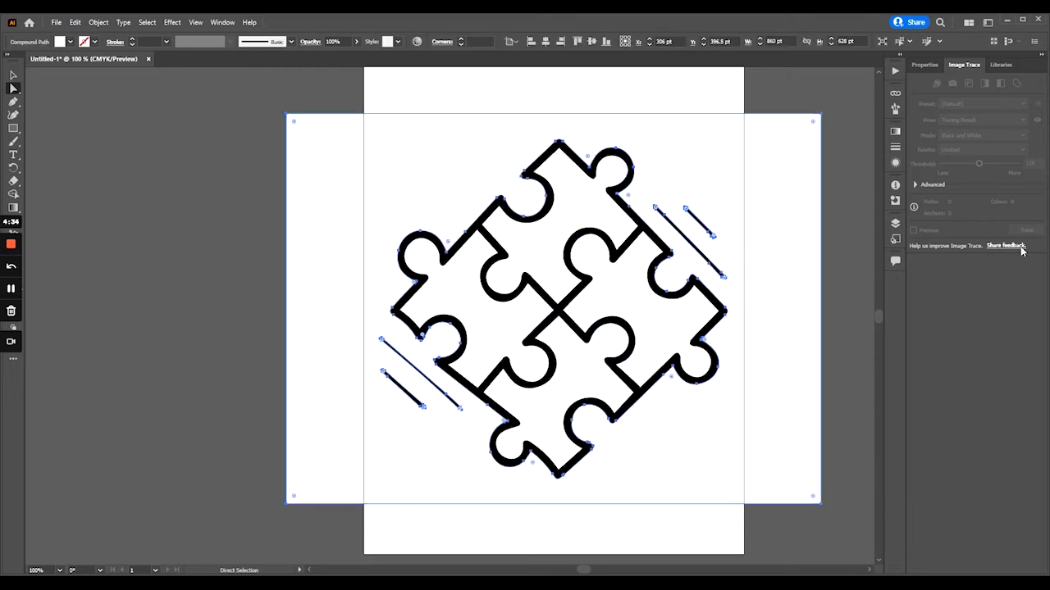
pyautogui.moveTo(814, 123); pyautogui.dragTo(753, 172)
pyautogui.moveTo(814, 123); pyautogui.dragTo(830, 137)
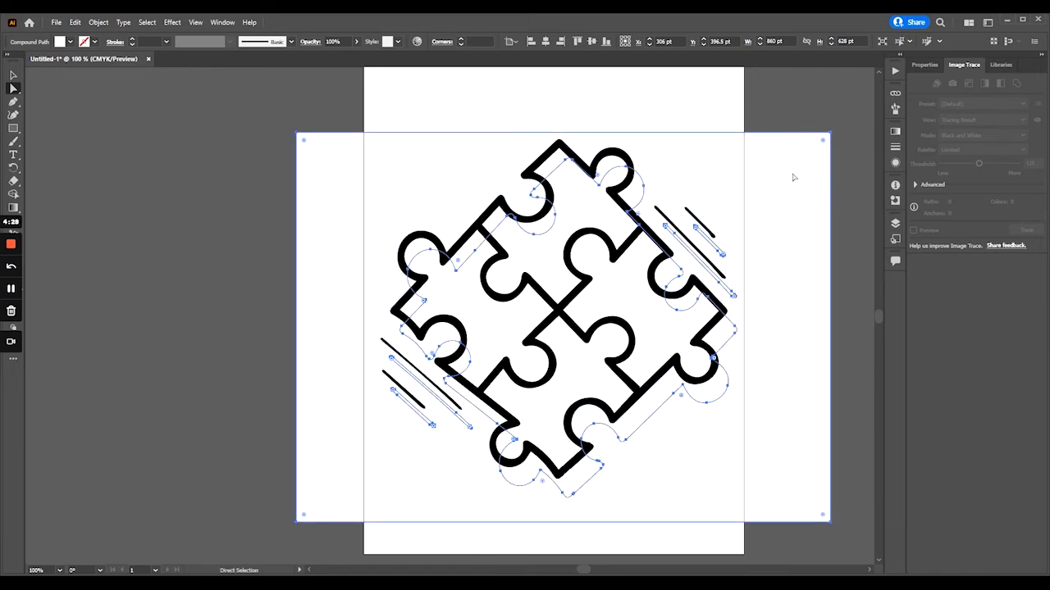
pyautogui.press('Delete')
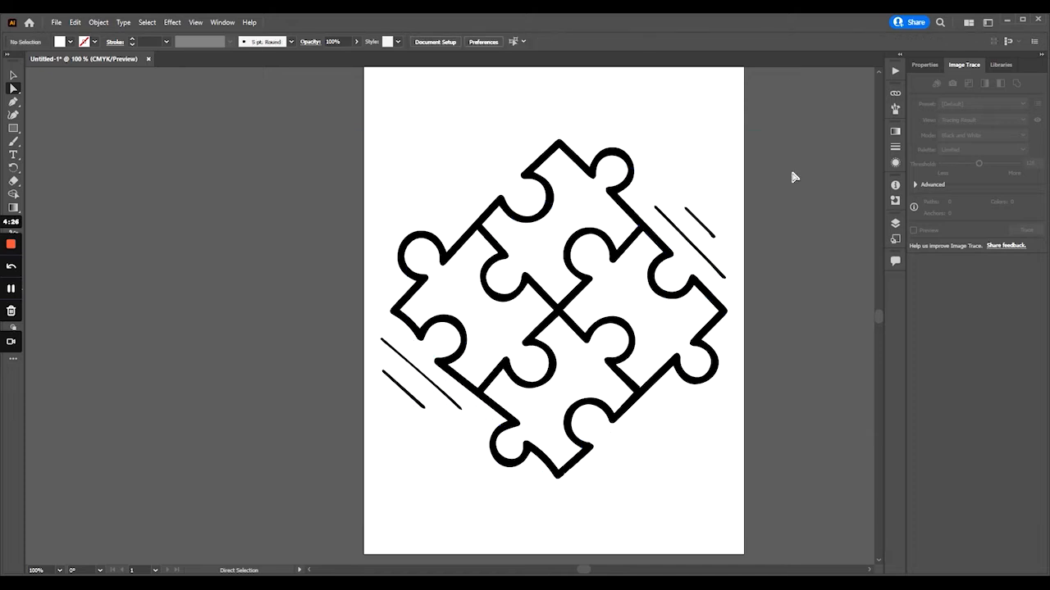
# - Fill the interior of the topmost puzzle piece with green
pyautogui.click(590, 207)
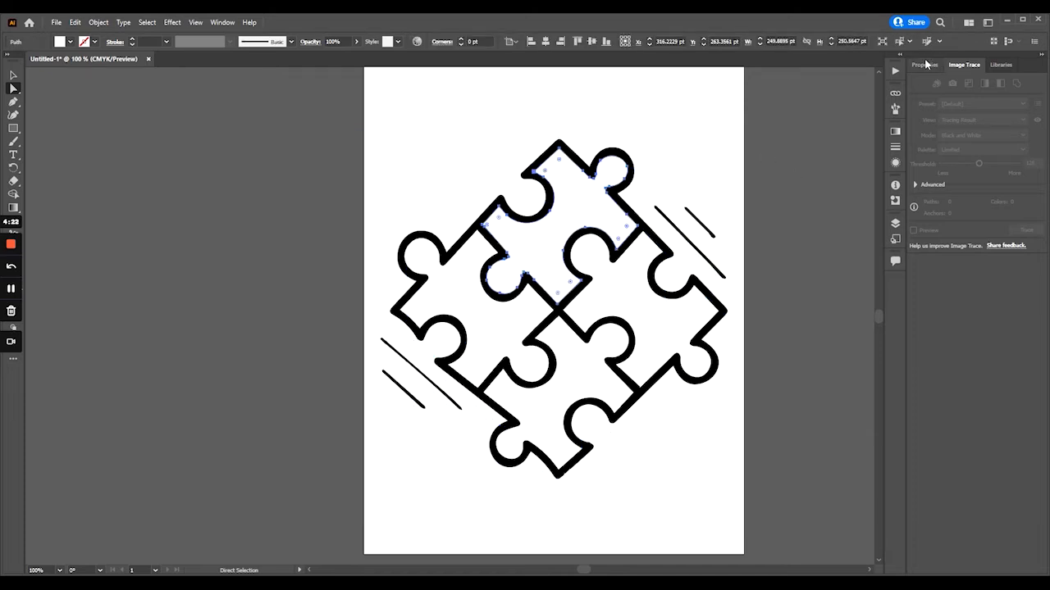
pyautogui.click(927, 63)
pyautogui.click(920, 191)
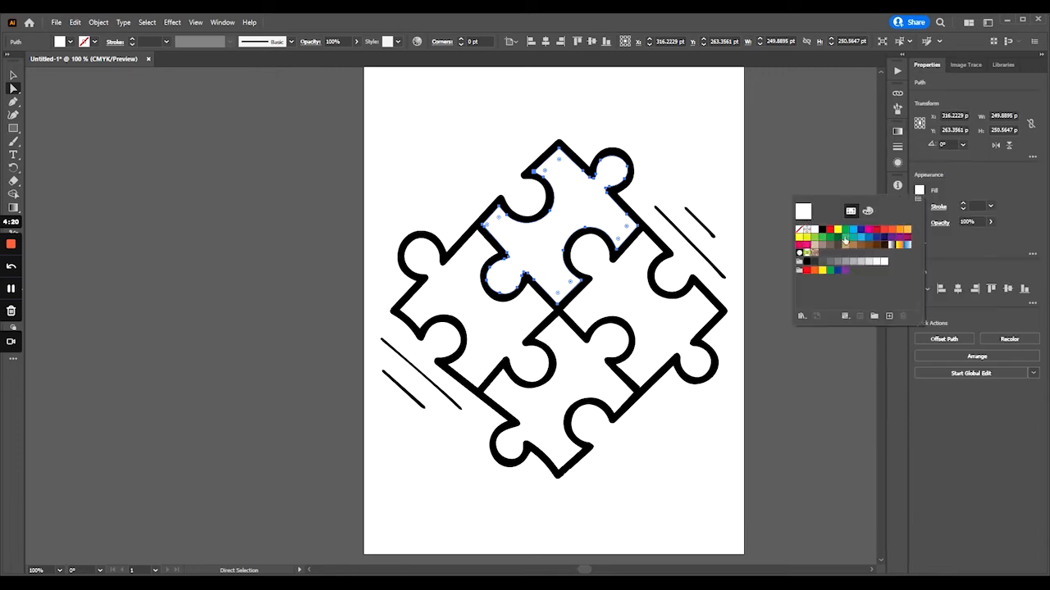
pyautogui.click(846, 231)
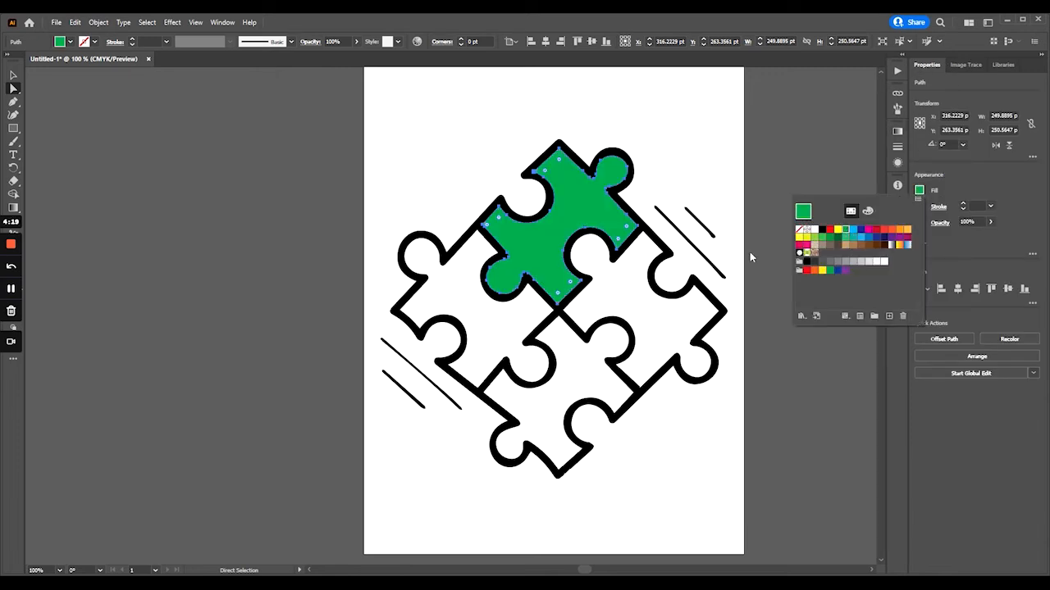
pyautogui.click(644, 294)
# - Fill the interior of the right-hand puzzle piece with red
pyautogui.click(693, 283)
pyautogui.click(920, 191)
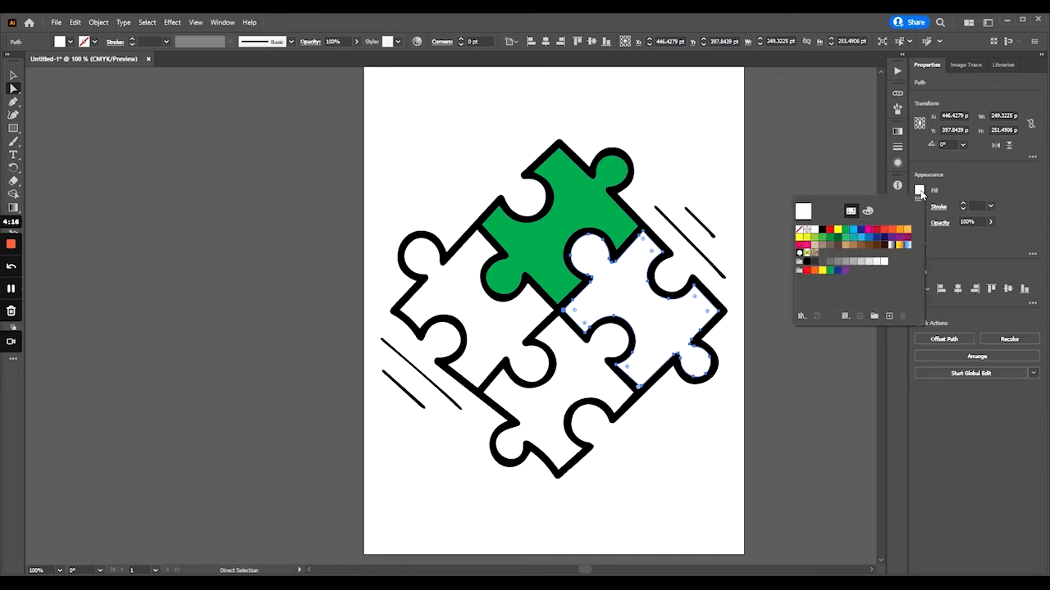
pyautogui.click(885, 229)
pyautogui.click(576, 385)
# - Fill the interior of the bottommost puzzle piece with light blue
pyautogui.click(586, 370)
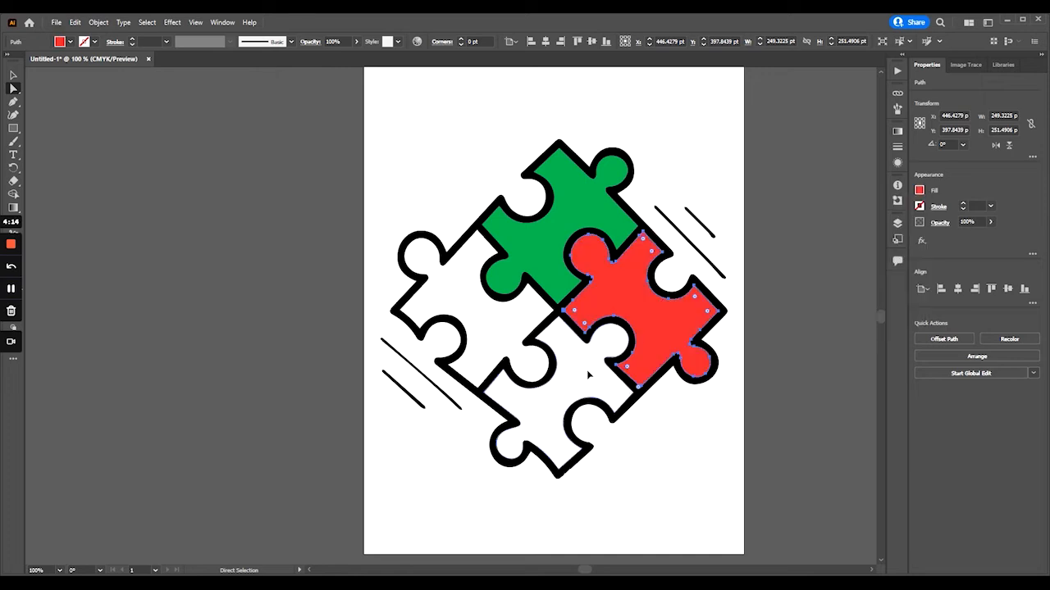
pyautogui.click(919, 191)
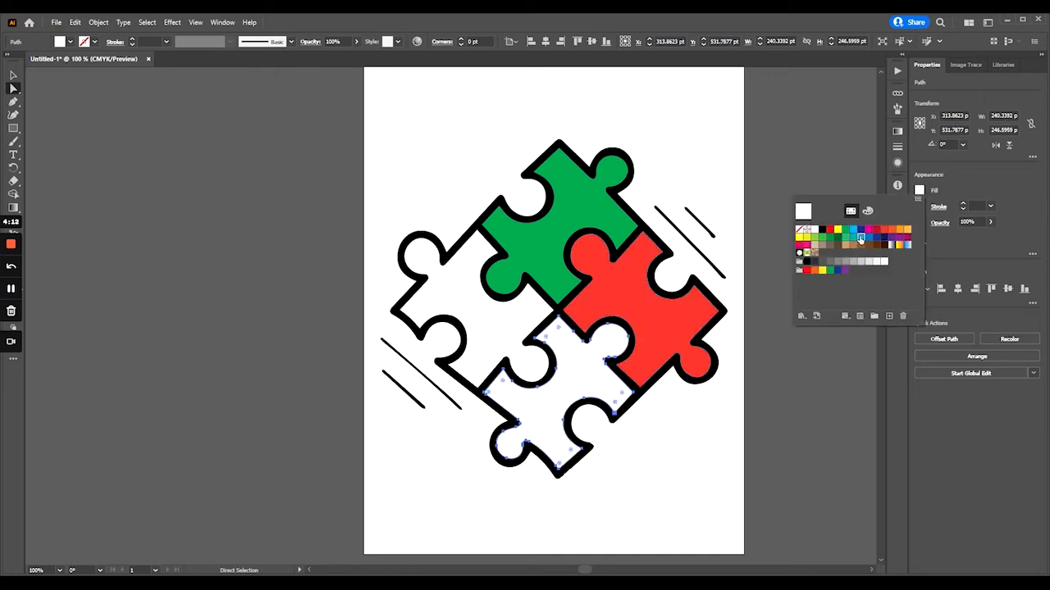
pyautogui.click(859, 233)
# - Fill the interior of the left-hand puzzle piece with light orange and deselect it
pyautogui.click(498, 333)
pyautogui.click(497, 333)
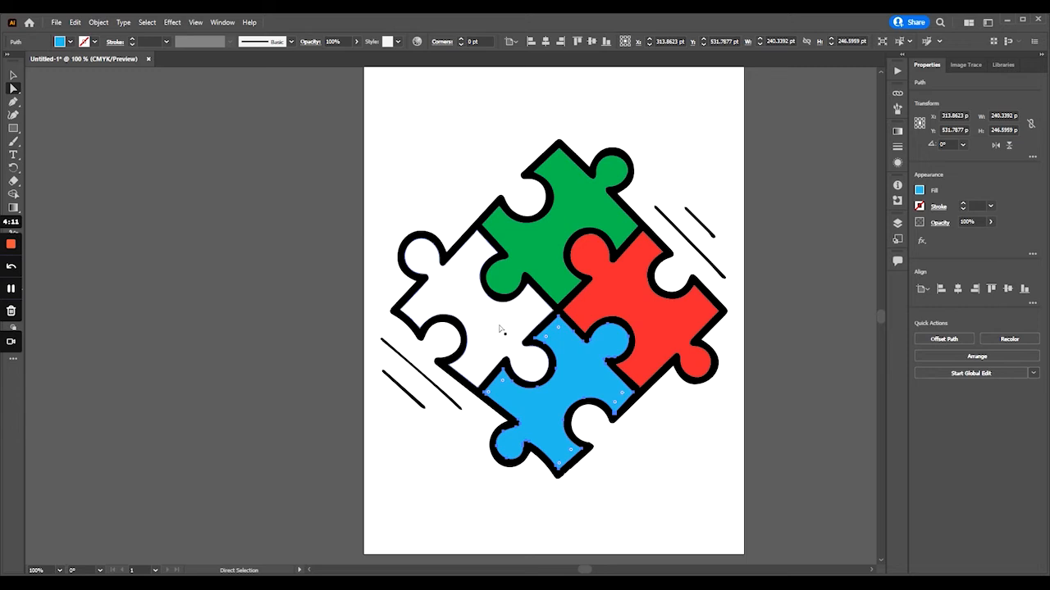
pyautogui.click(920, 190)
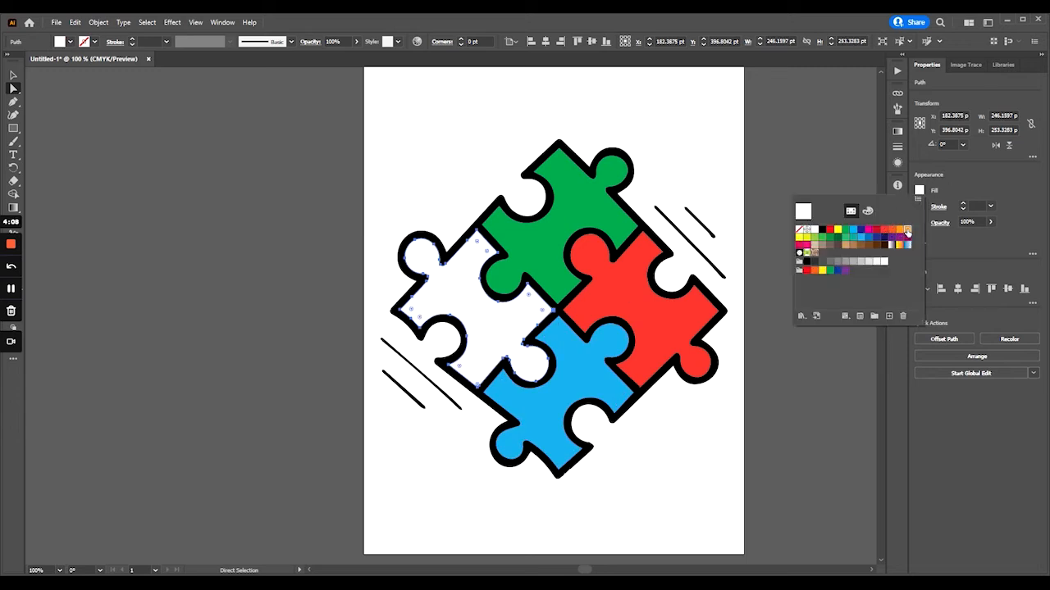
pyautogui.click(903, 233)
pyautogui.click(769, 480)
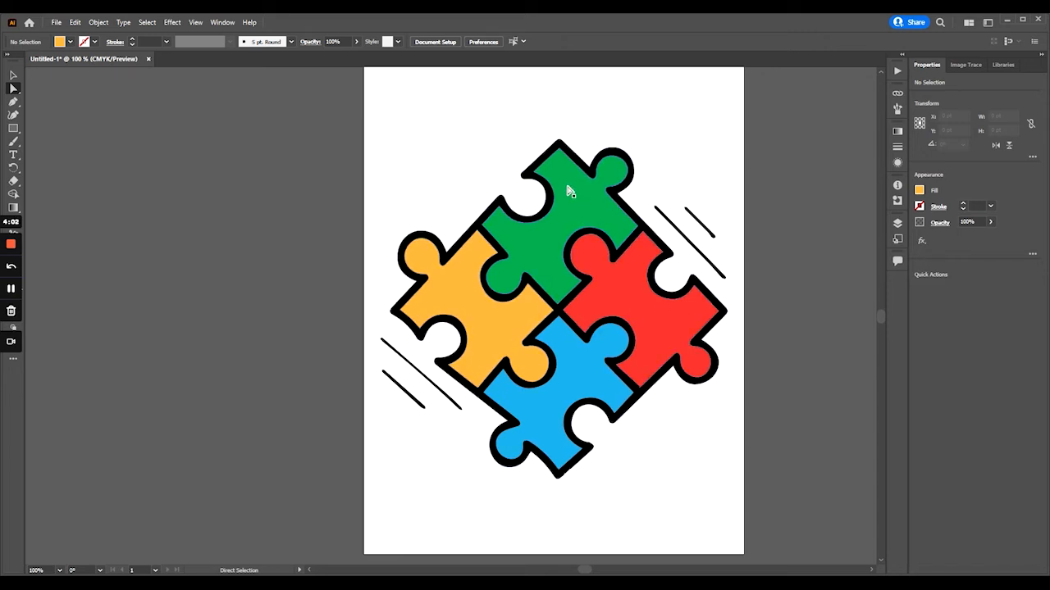
# - Delete the four loose diagonal lines beside the puzzle, two at its upper right and two at its lower left
pyautogui.click(677, 233)
pyautogui.press('Delete')
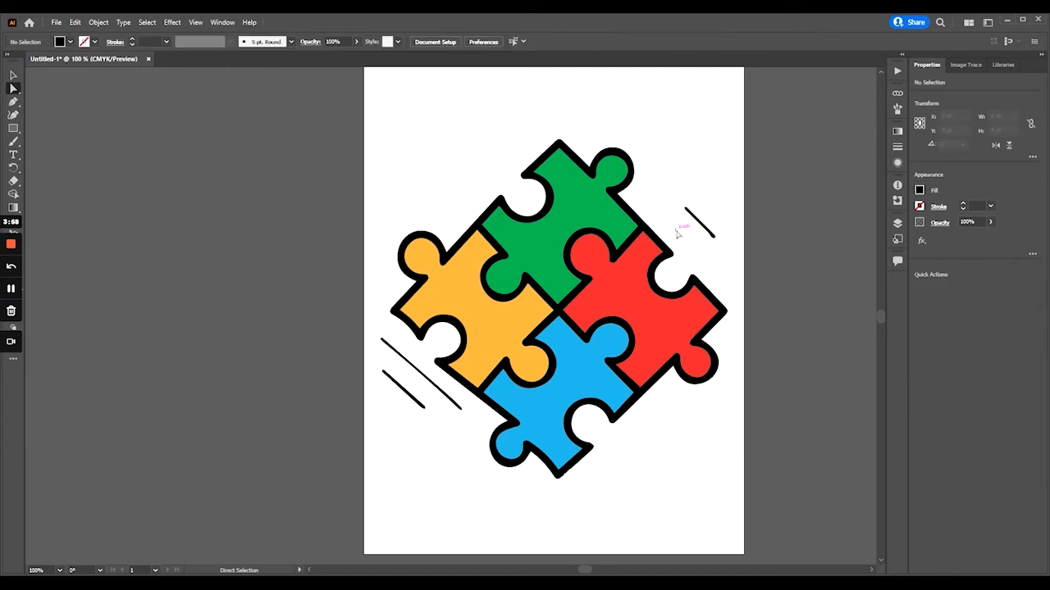
pyautogui.click(701, 224)
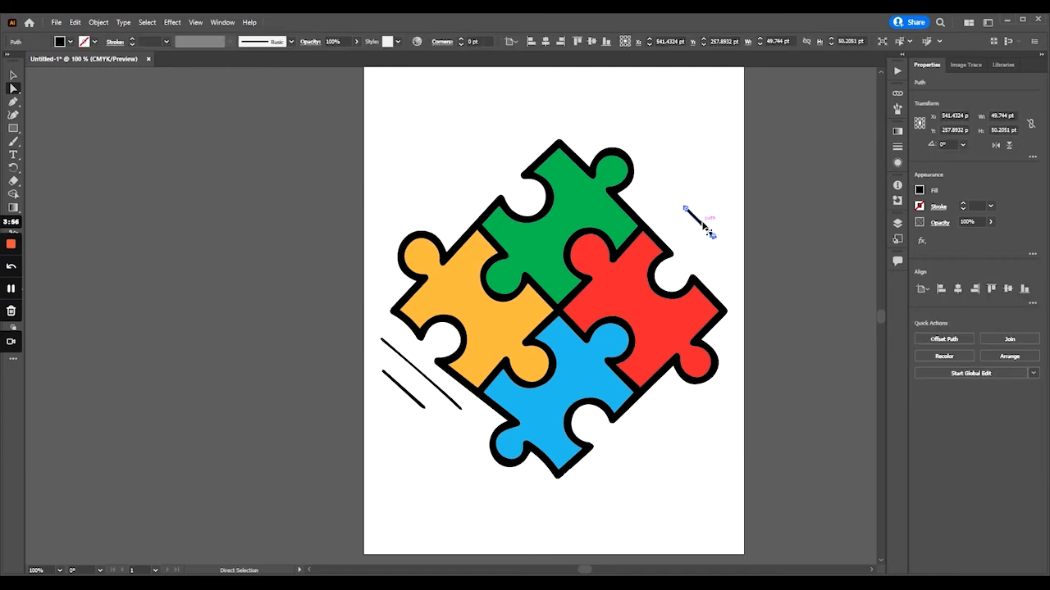
pyautogui.press('Delete')
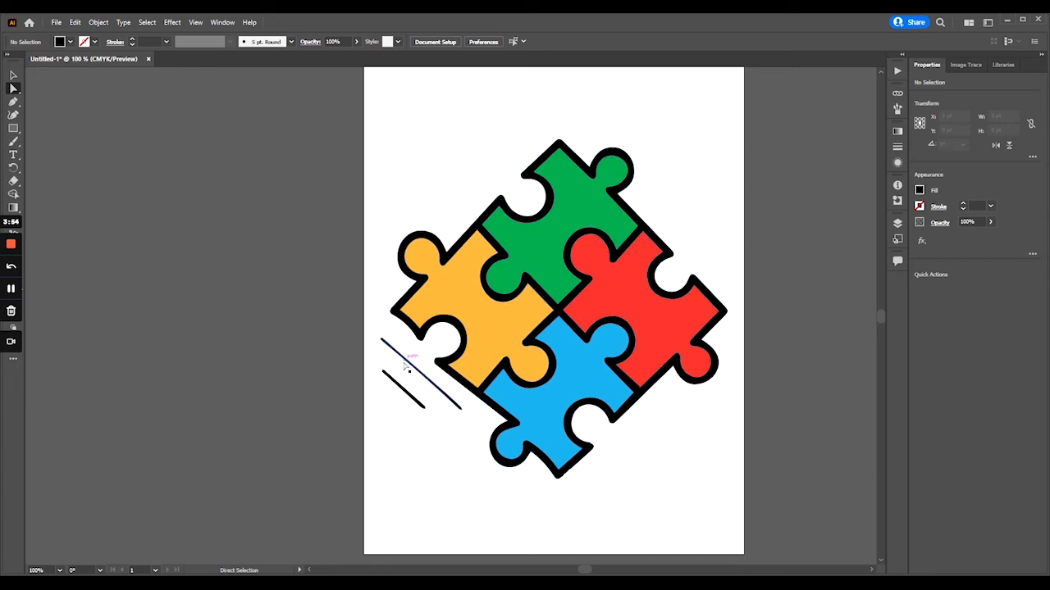
pyautogui.click(405, 361)
pyautogui.press('Delete')
pyautogui.click(399, 385)
pyautogui.press('Delete')
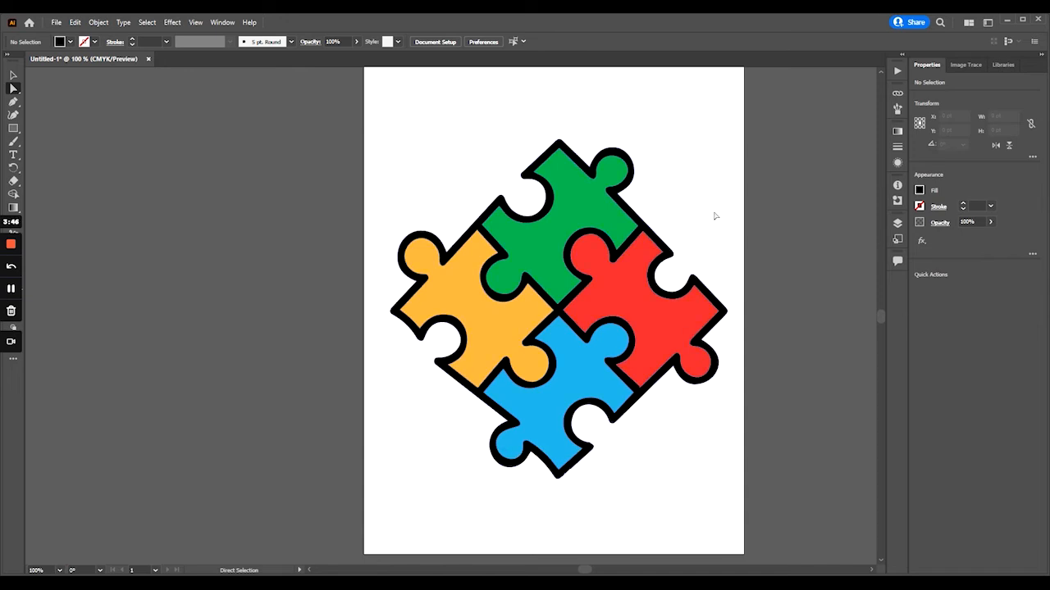
# - Replace the whole puzzle artwork with the copied forest landscape photo, centred horizontally on the artboard
pyautogui.moveTo(341, 87); pyautogui.dragTo(785, 506)
pyautogui.press('Delete')
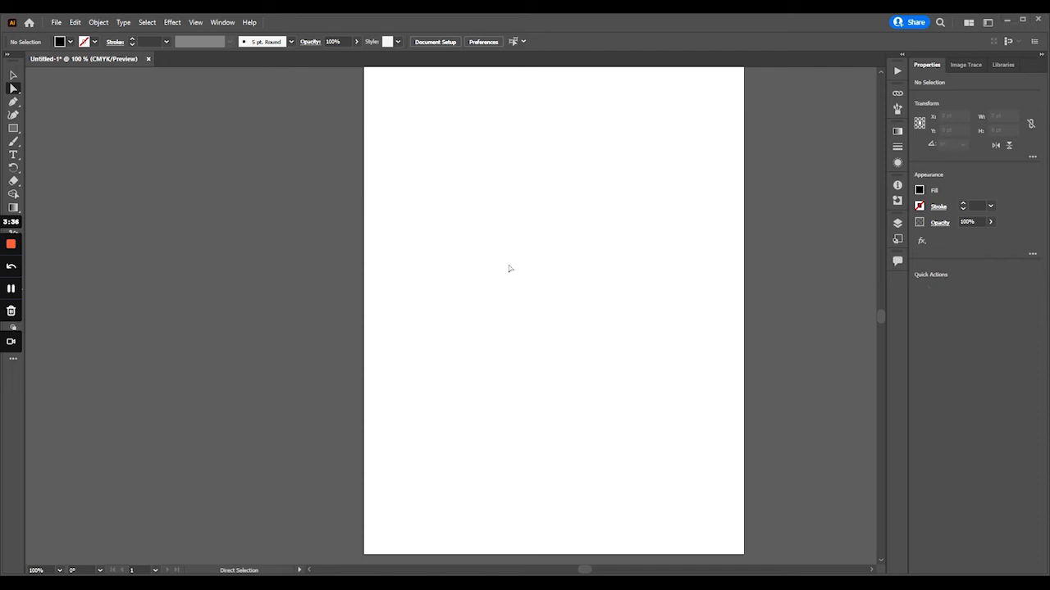
pyautogui.hotkey('ctrl', 'v')
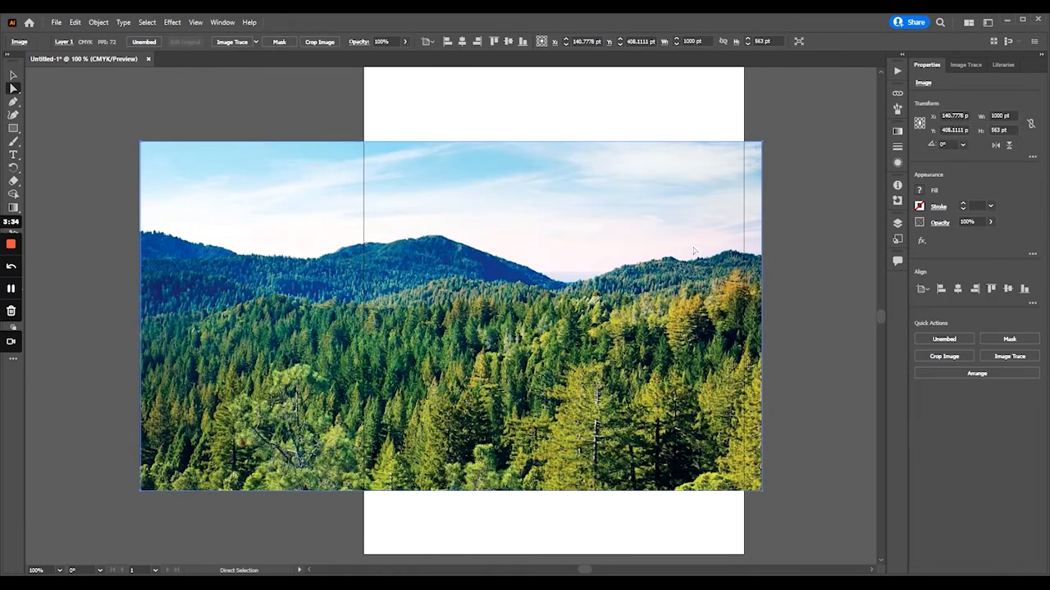
pyautogui.click(958, 290)
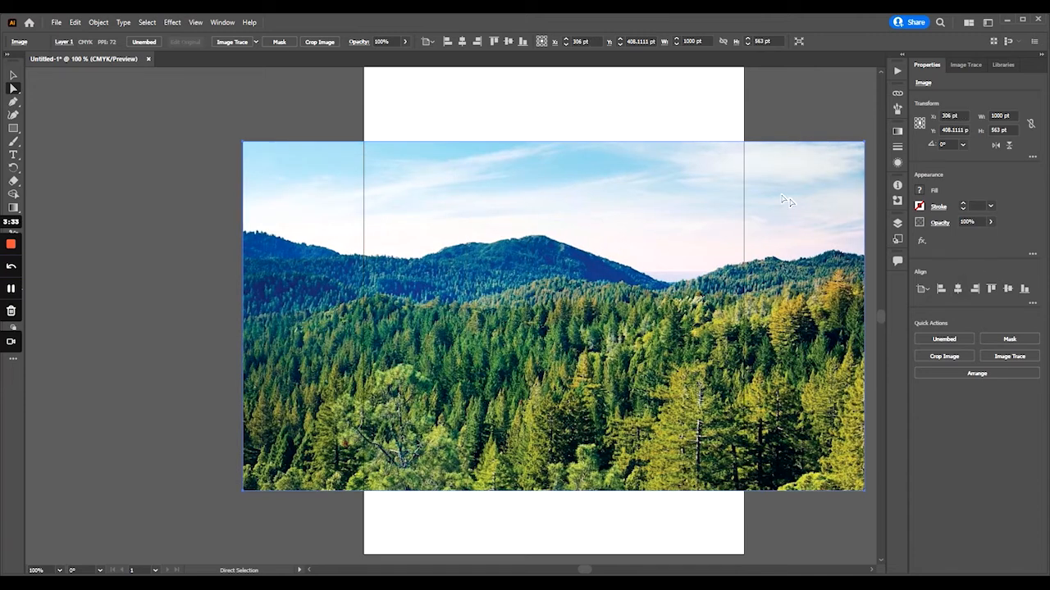
pyautogui.click(767, 117)
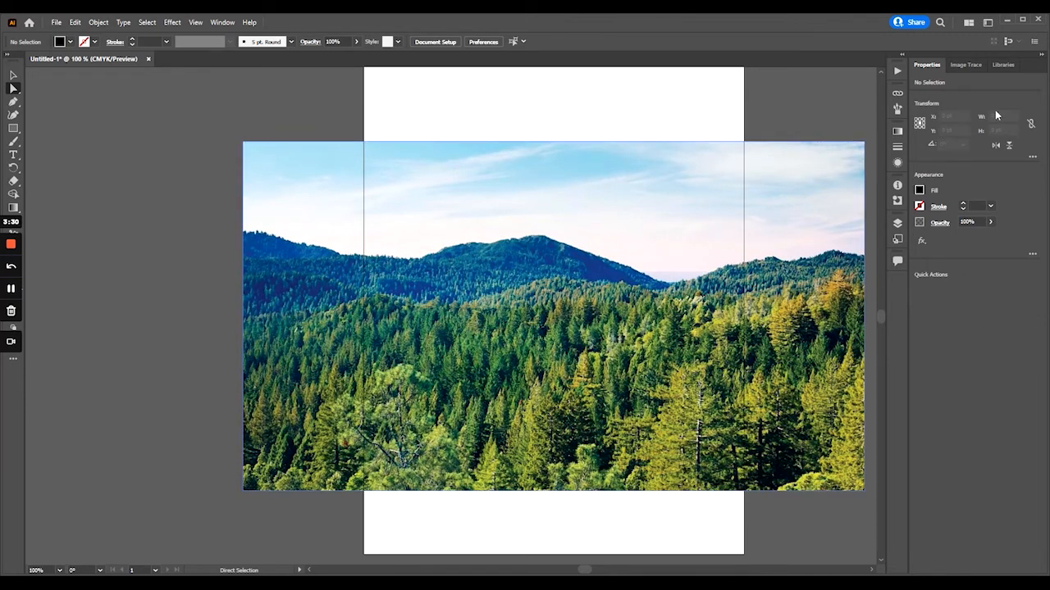
# - Trace the forest photo with the Black and White Logo preset and set the threshold to 127
pyautogui.click(661, 213)
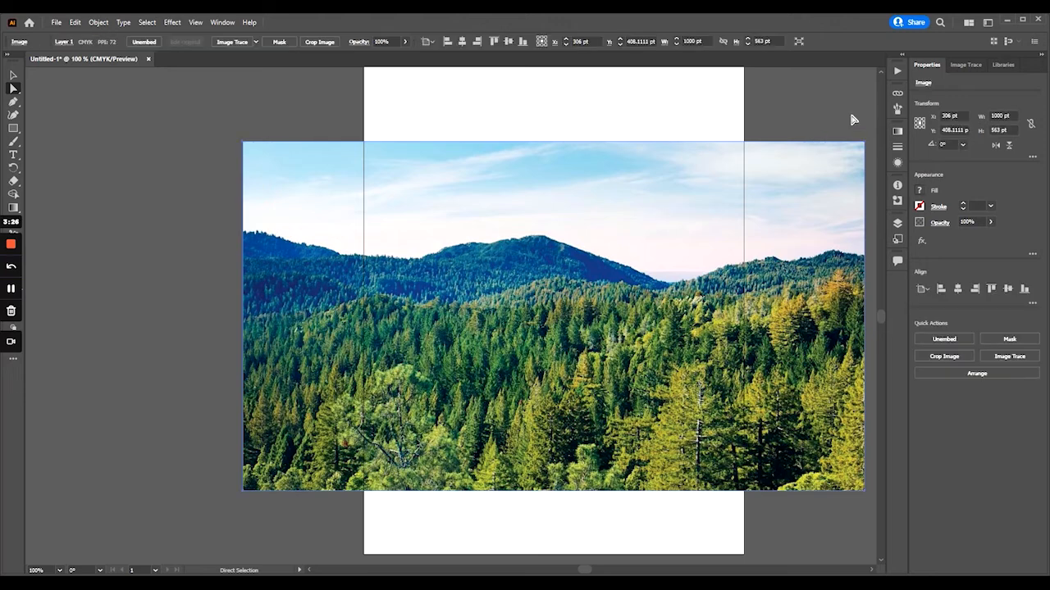
pyautogui.click(961, 66)
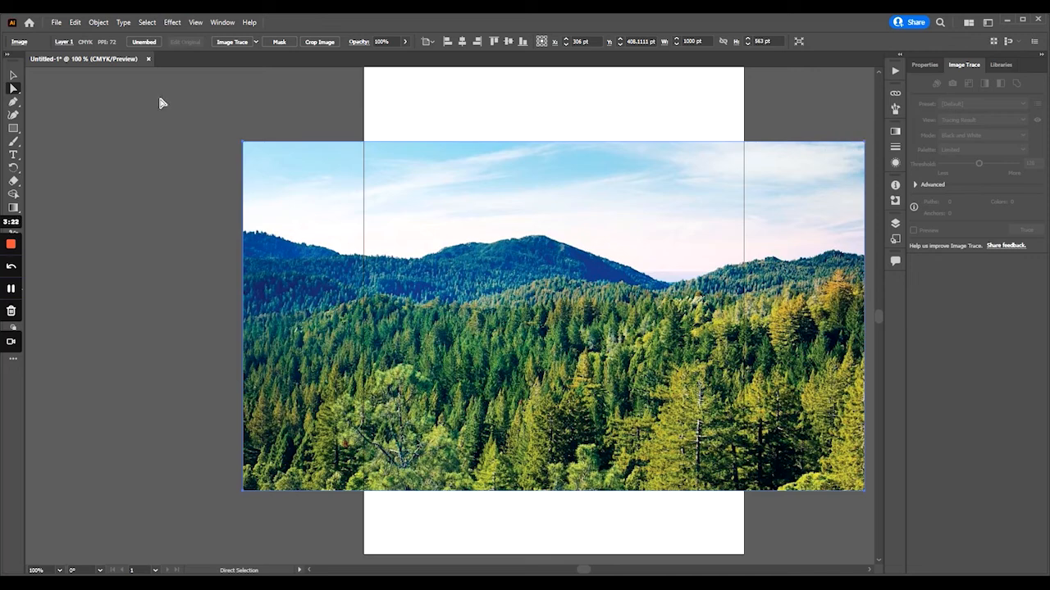
pyautogui.click(13, 75)
pyautogui.click(299, 134)
pyautogui.click(348, 153)
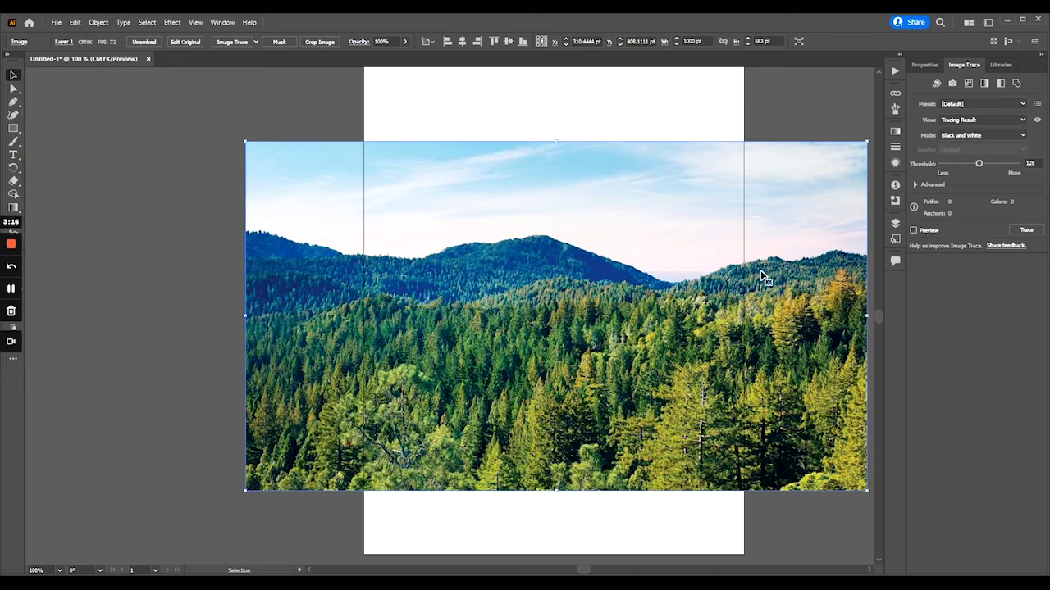
pyautogui.click(987, 104)
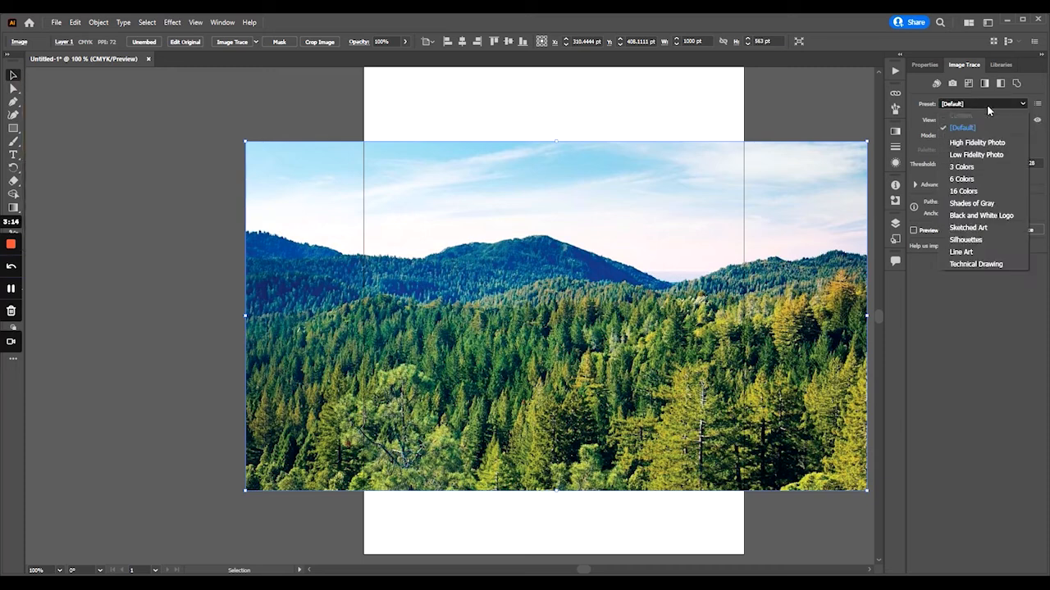
pyautogui.click(978, 216)
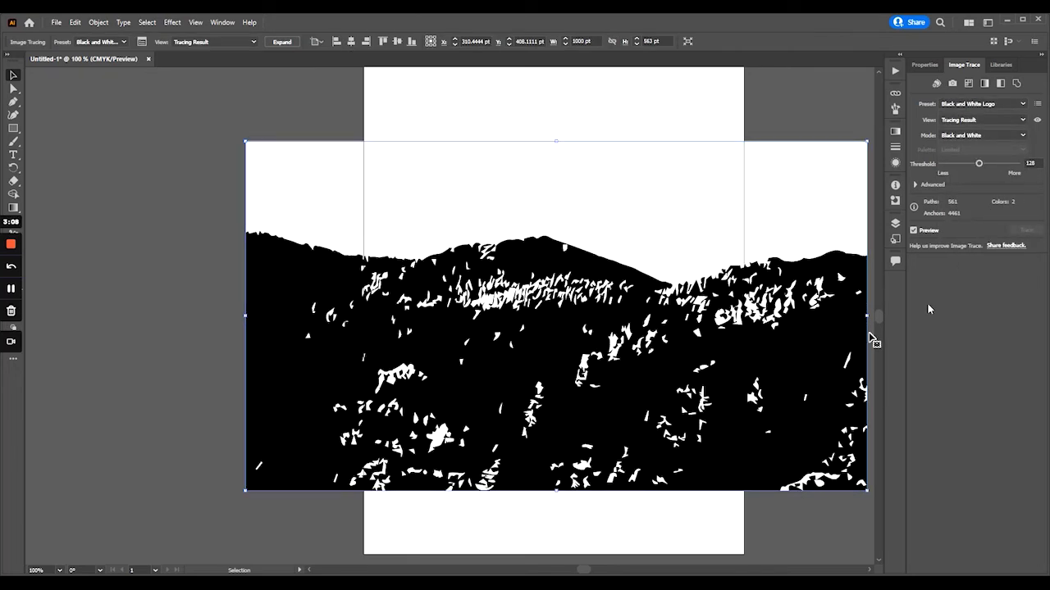
pyautogui.moveTo(980, 164)
pyautogui.mouseDown()
pyautogui.moveTo(951, 167)
pyautogui.moveTo(980, 168)
pyautogui.mouseUp()
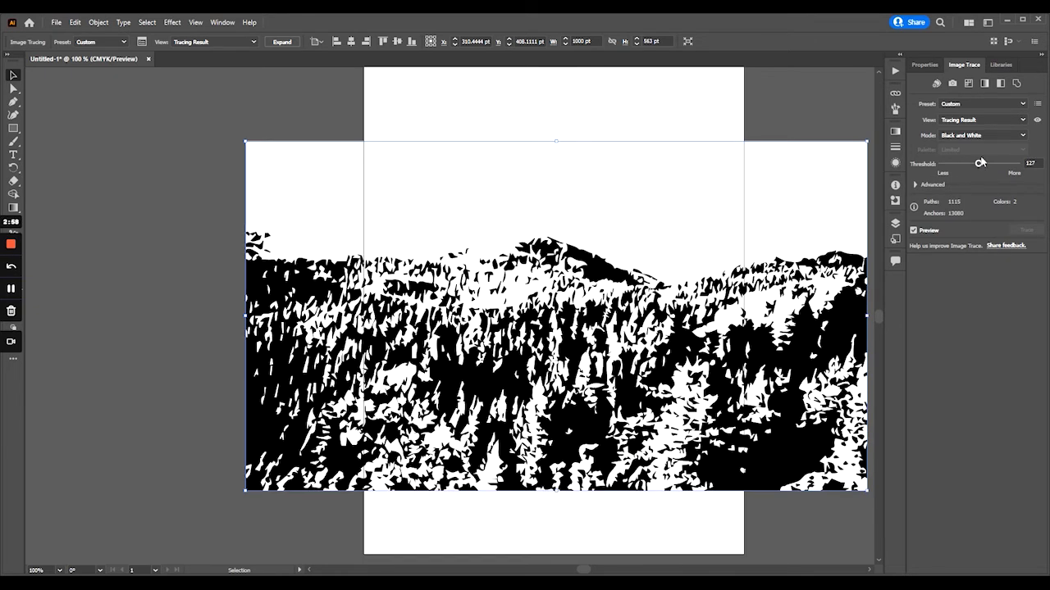
# - Retrace the forest photo with the Shades of Gray preset, leaving the view on Tracing Result
pyautogui.click(1021, 104)
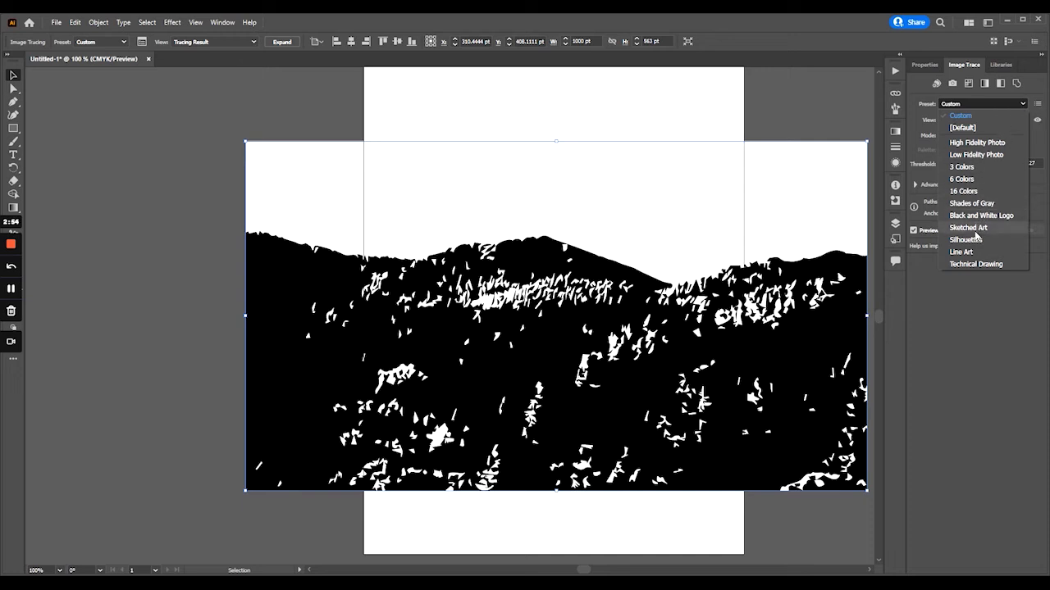
pyautogui.click(982, 204)
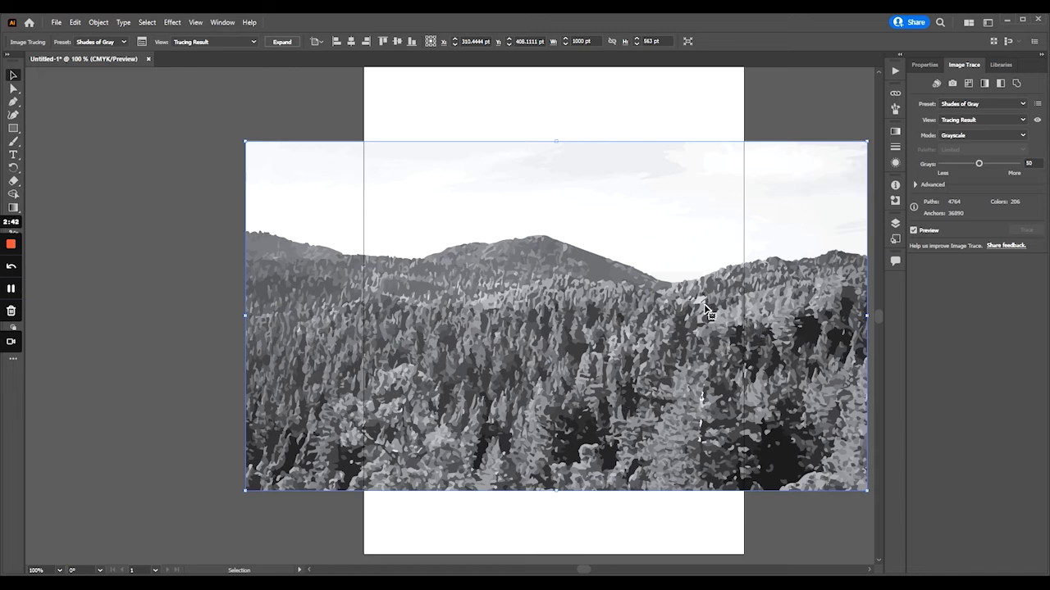
pyautogui.click(988, 120)
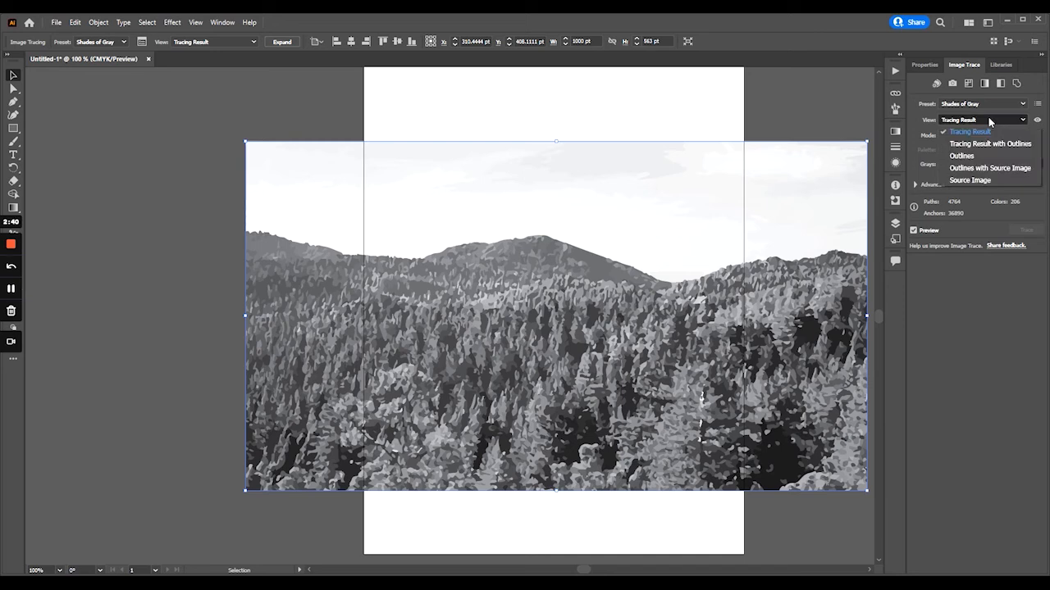
pyautogui.click(988, 120)
pyautogui.click(985, 132)
pyautogui.click(985, 132)
pyautogui.click(983, 122)
pyautogui.click(984, 120)
# - Try the Sketched Art and Silhouettes tracing presets on the forest photo
pyautogui.click(986, 103)
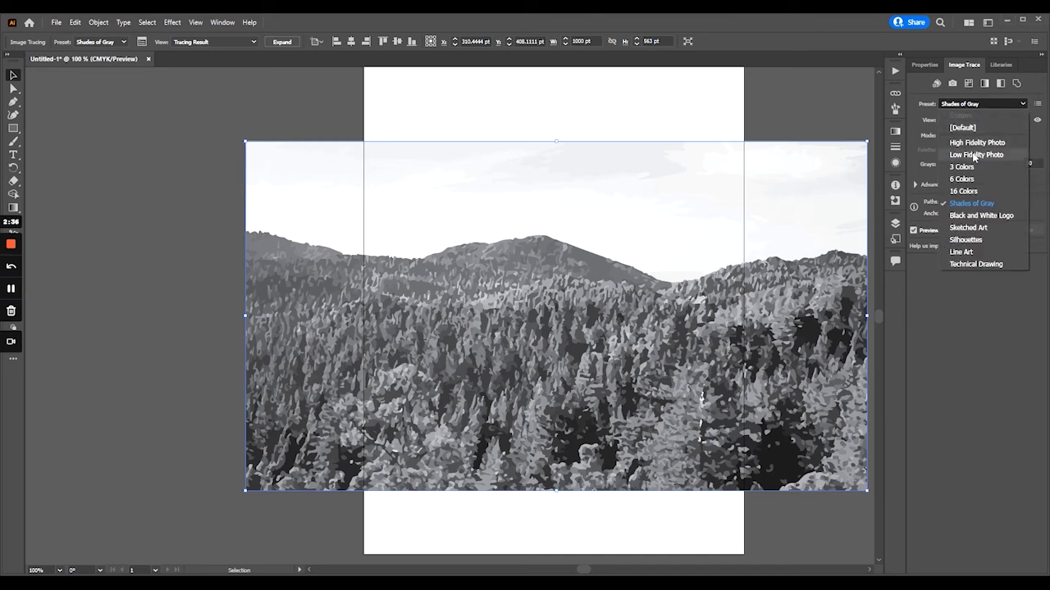
pyautogui.click(972, 229)
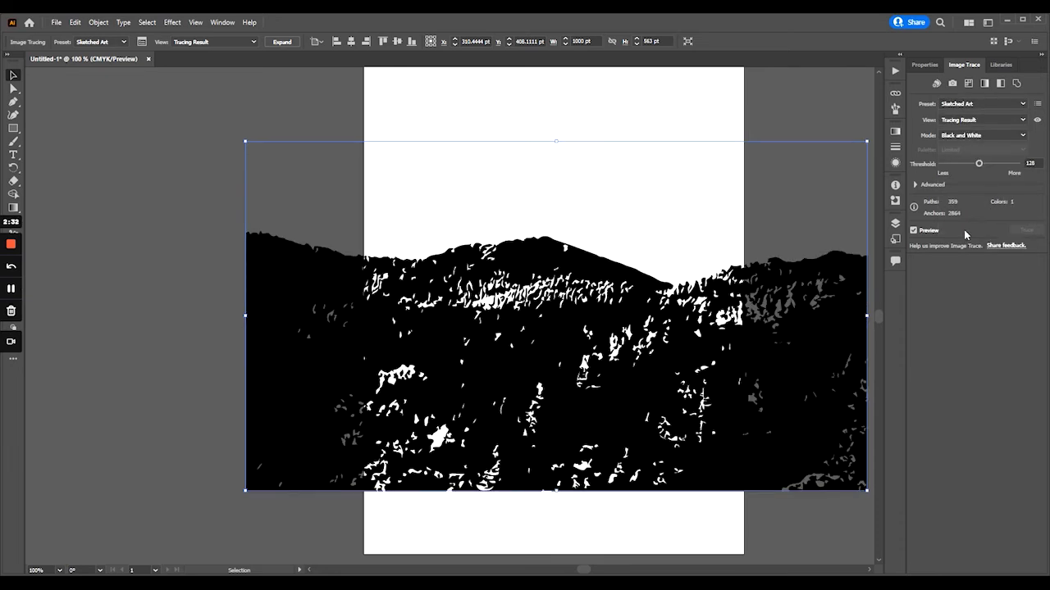
pyautogui.click(984, 104)
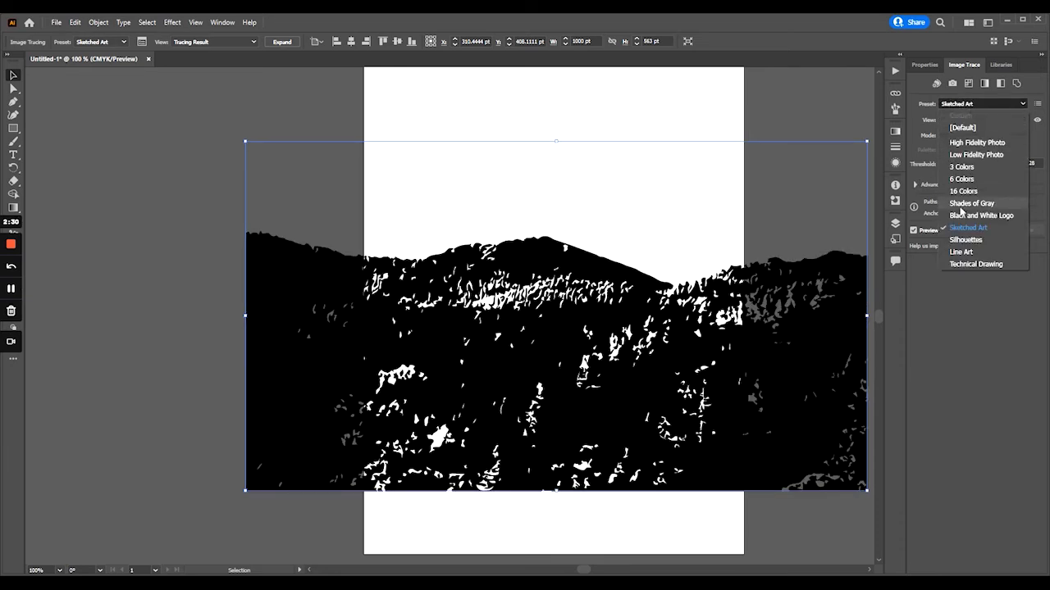
pyautogui.click(964, 239)
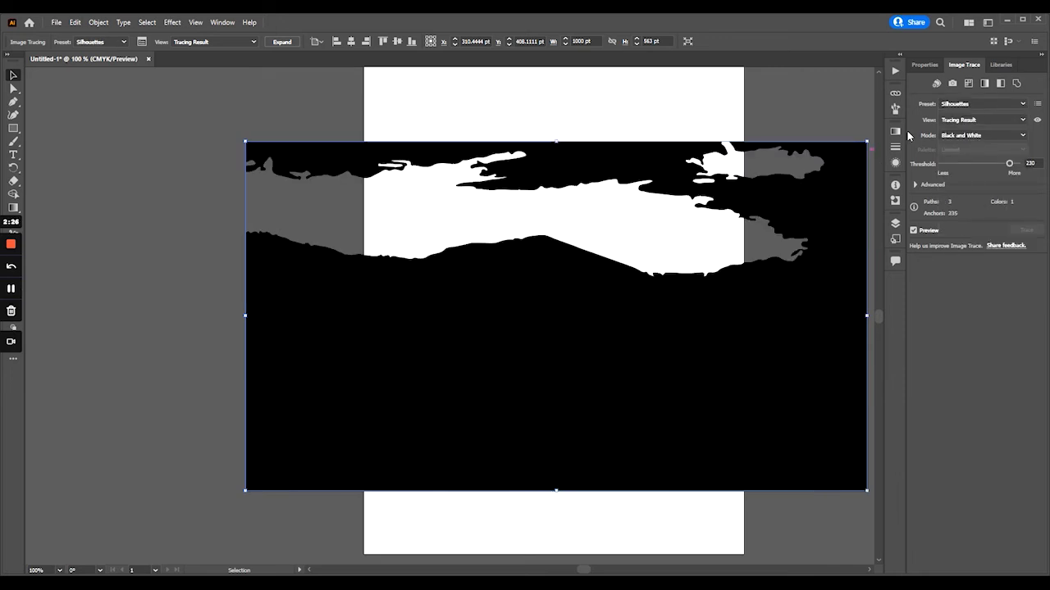
# - Try the Line Art and Technical Drawing tracing presets on the forest photo
pyautogui.click(980, 105)
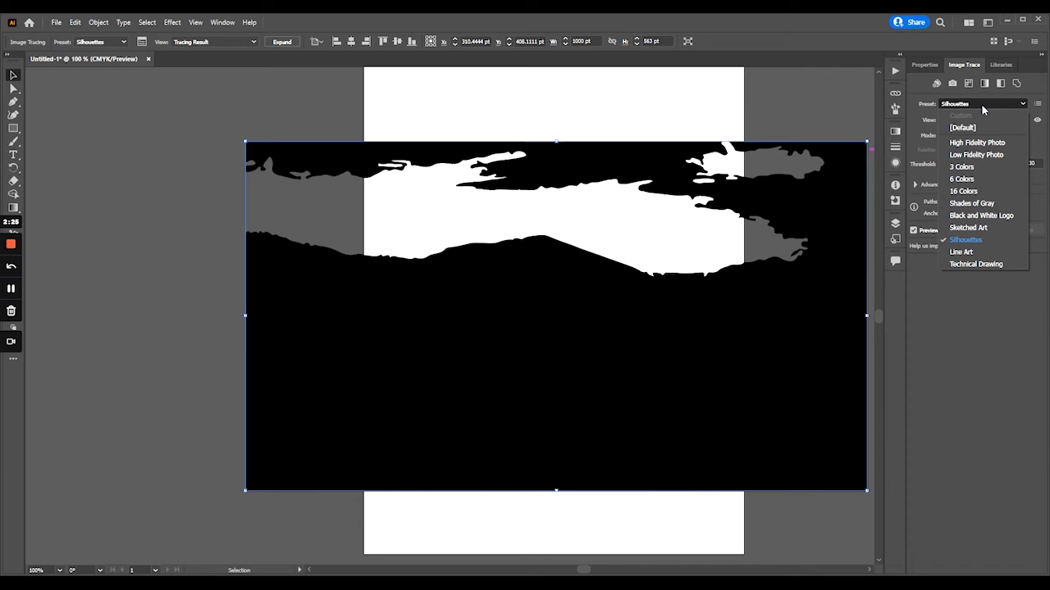
pyautogui.click(973, 252)
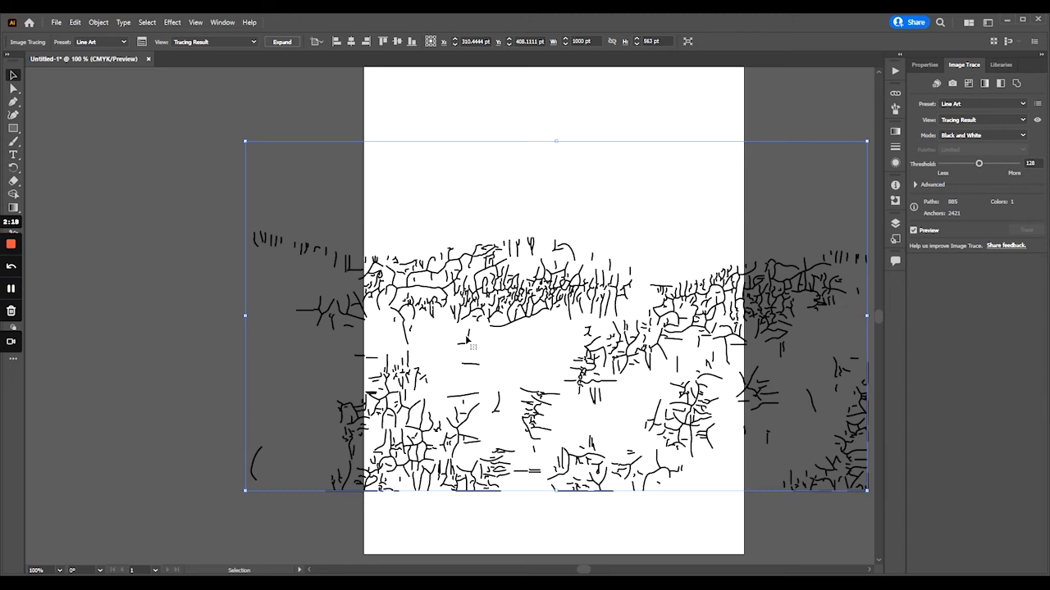
pyautogui.click(976, 104)
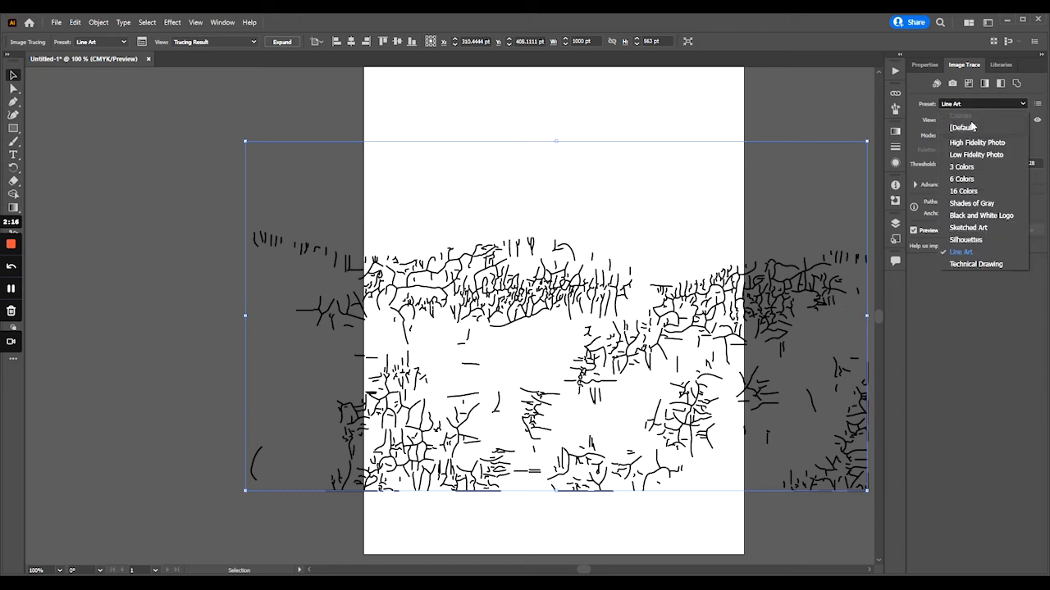
pyautogui.click(971, 264)
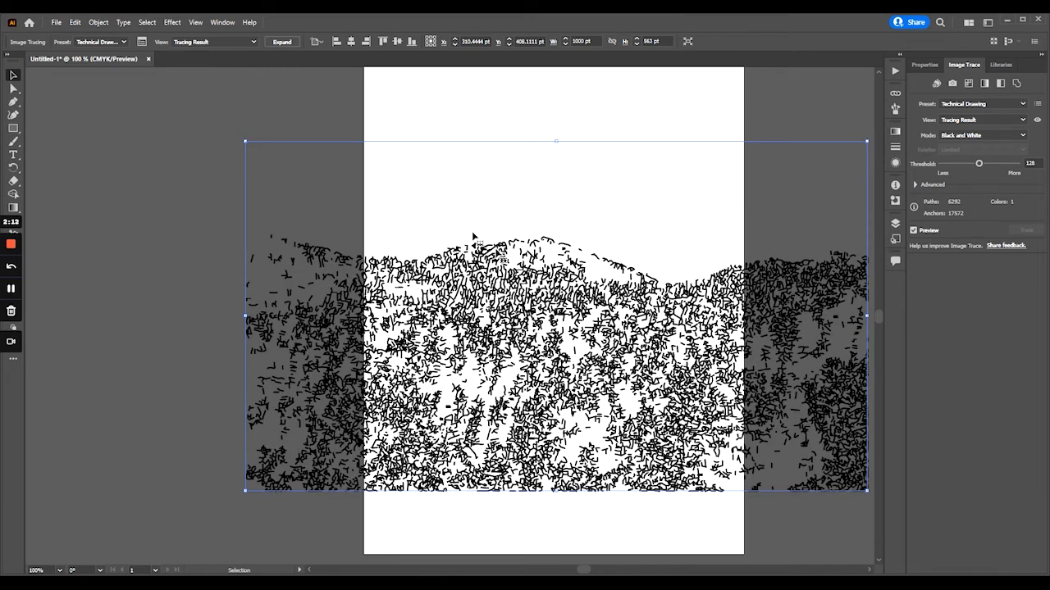
# - Try the 16 Colors tracing preset on the forest photo, and retrace it with the High Fidelity Photo preset
pyautogui.click(961, 104)
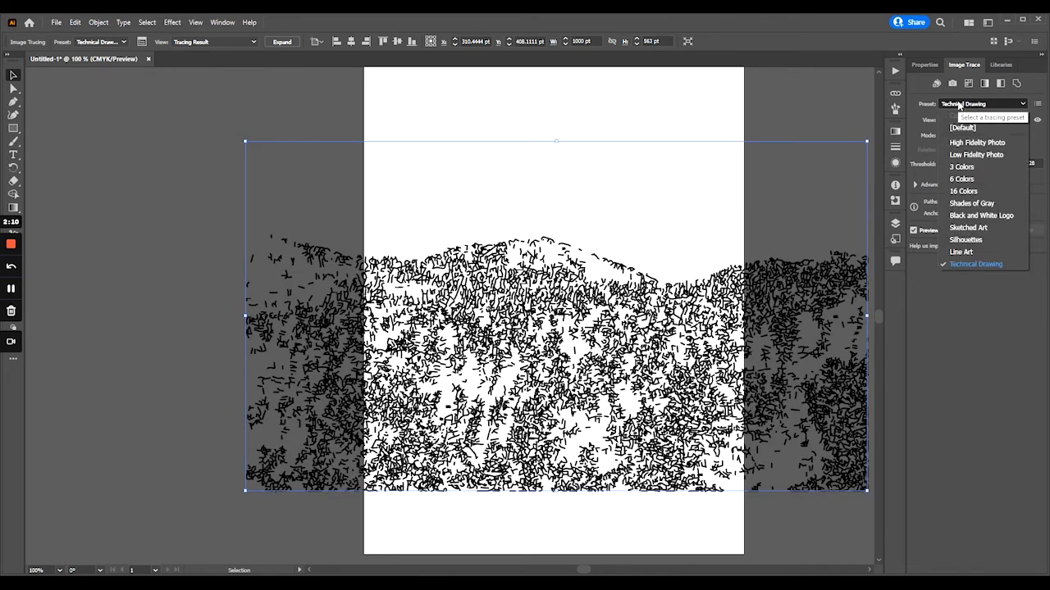
pyautogui.click(968, 191)
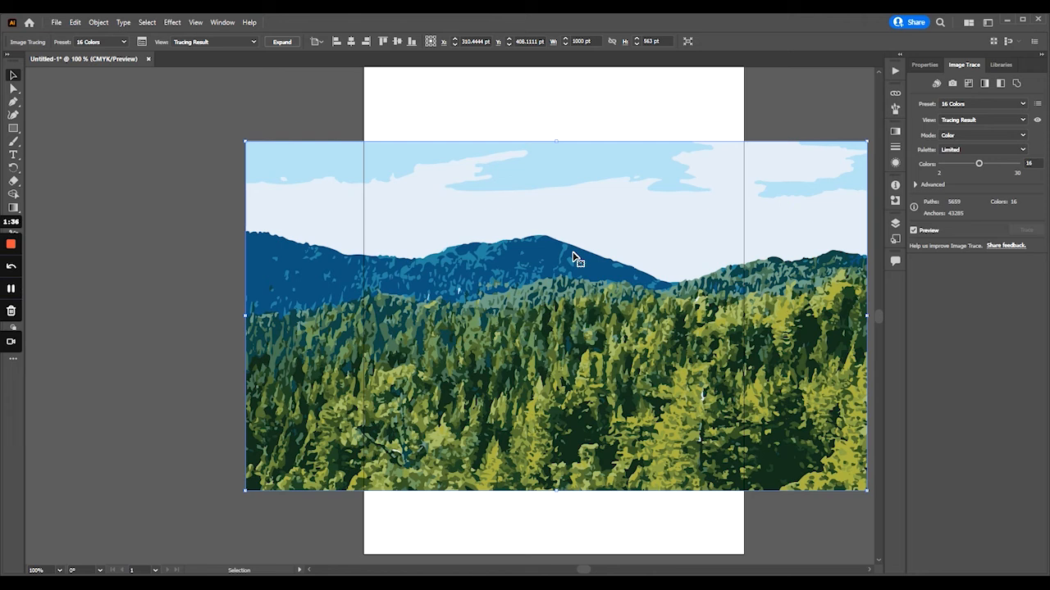
pyautogui.click(961, 104)
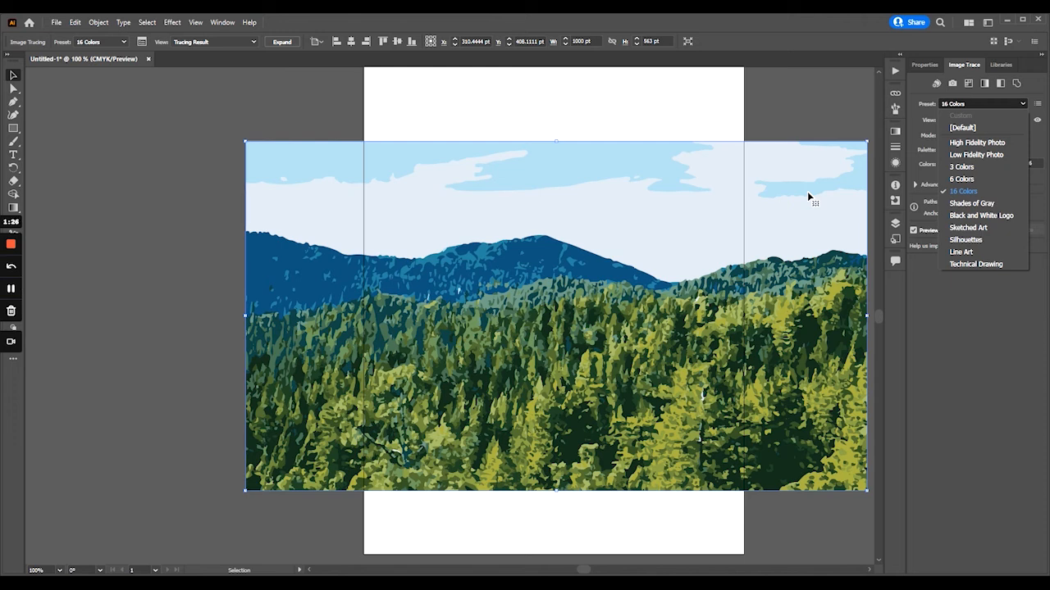
pyautogui.click(974, 143)
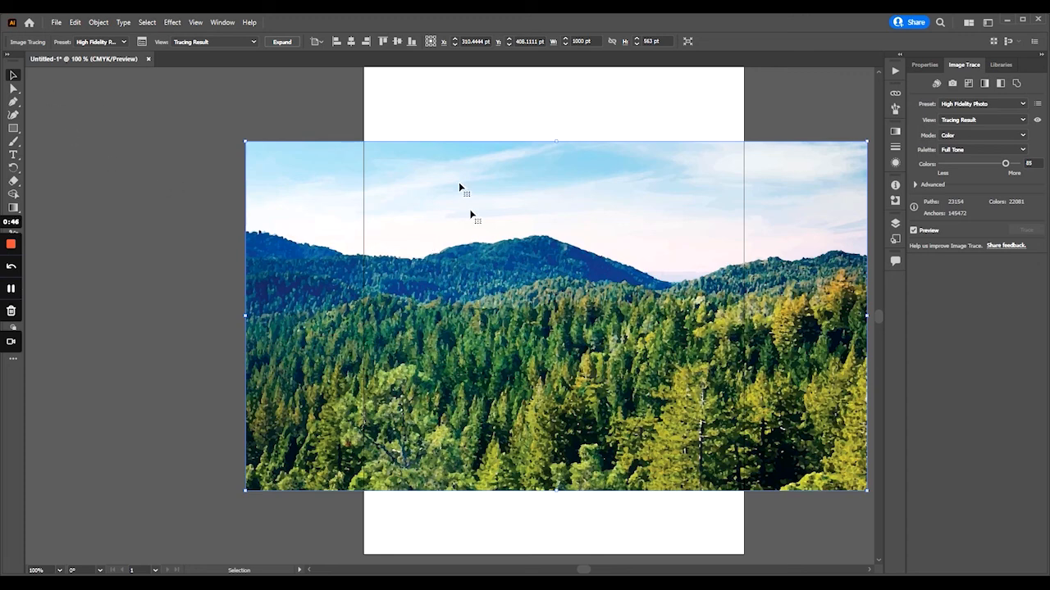
# - Draw a black-filled circle about 423 pt in diameter over the mountain and trees of the traced forest photo
pyautogui.click(105, 25)
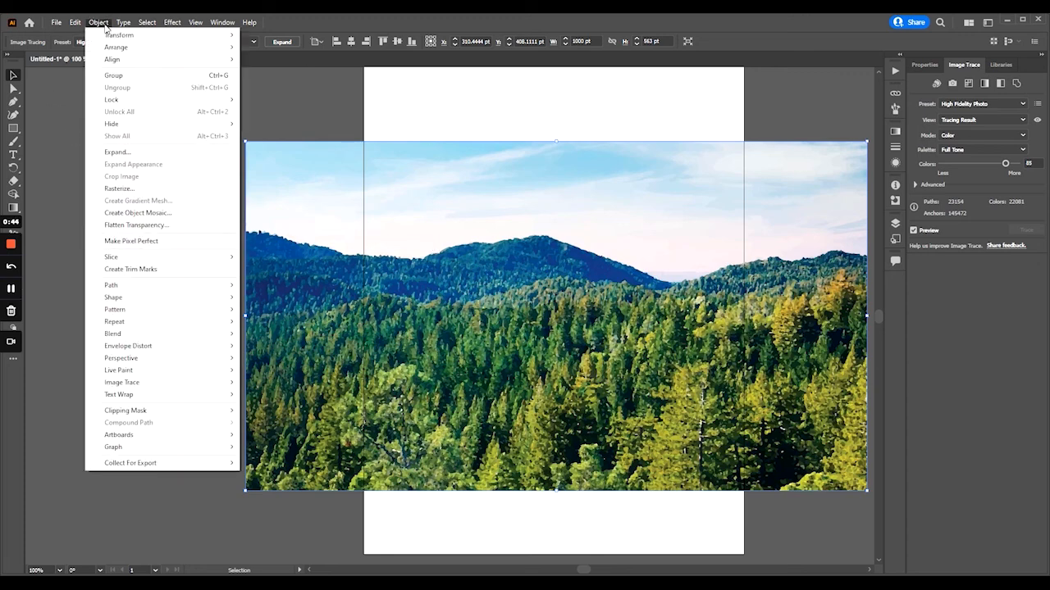
pyautogui.click(382, 122)
pyautogui.click(18, 130)
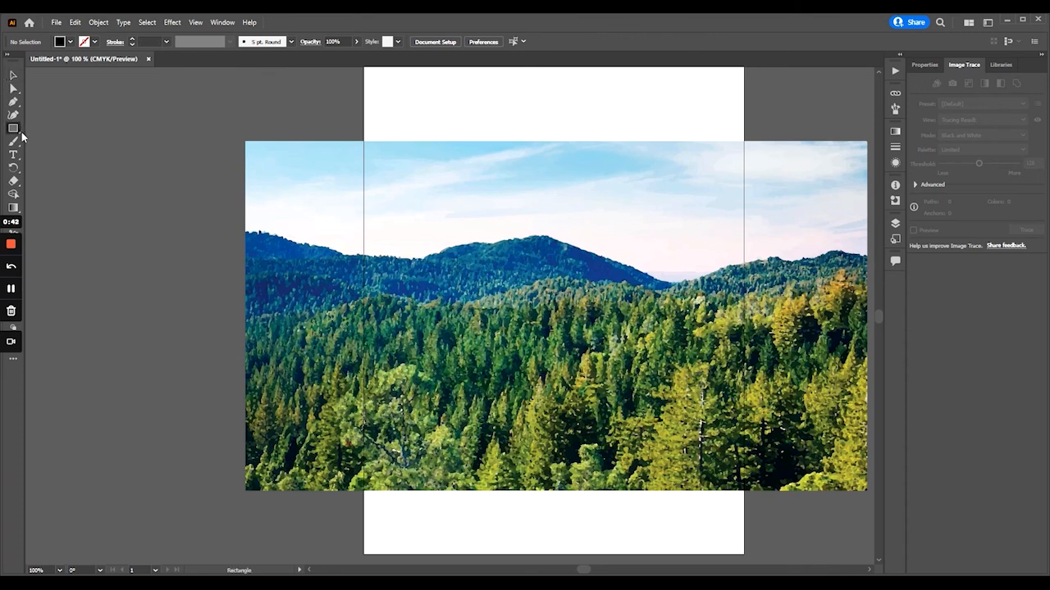
pyautogui.rightClick(16, 130)
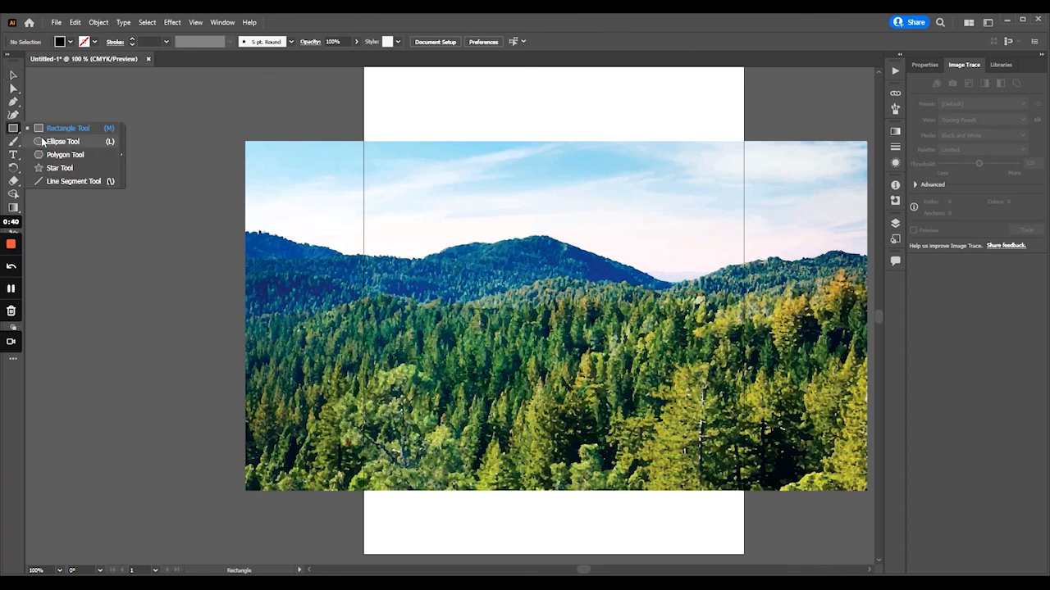
pyautogui.click(51, 141)
pyautogui.moveTo(461, 218); pyautogui.dragTo(725, 481)
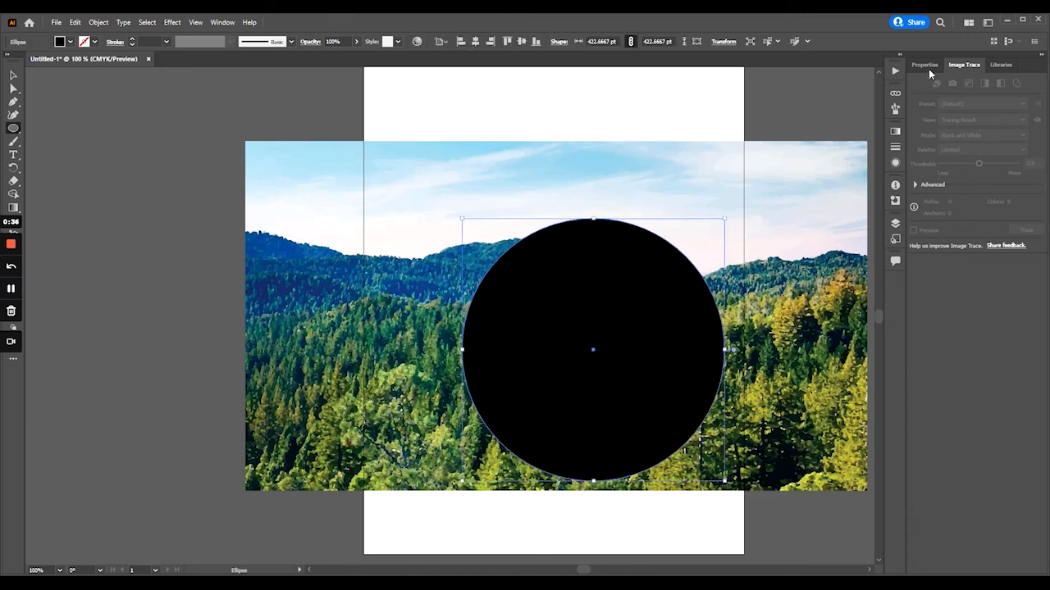
# - Center the black circle horizontally on the artboard and return to the Selection tool
pyautogui.click(927, 65)
pyautogui.click(958, 289)
pyautogui.click(210, 119)
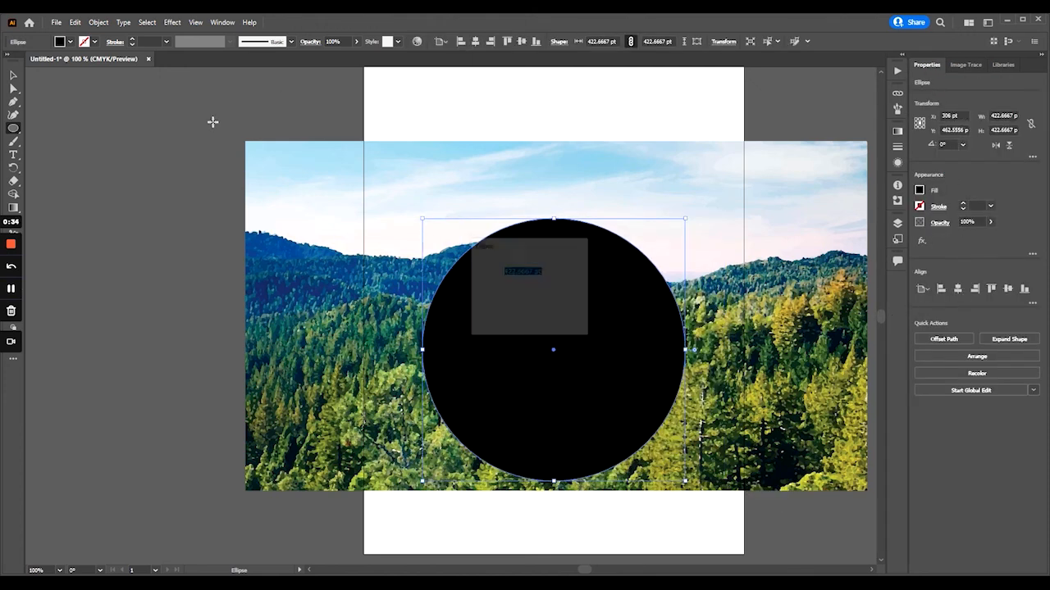
pyautogui.click(557, 313)
pyautogui.press('v')
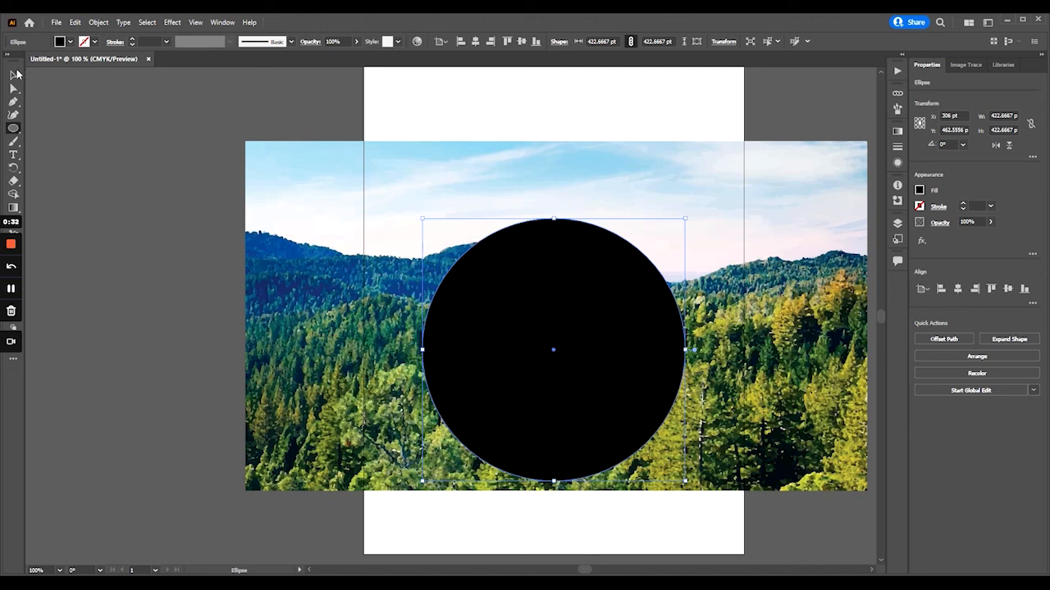
# - Select the circle together with the traced forest photo and make a clipping mask from them
pyautogui.hotkey('ctrl', 'a')
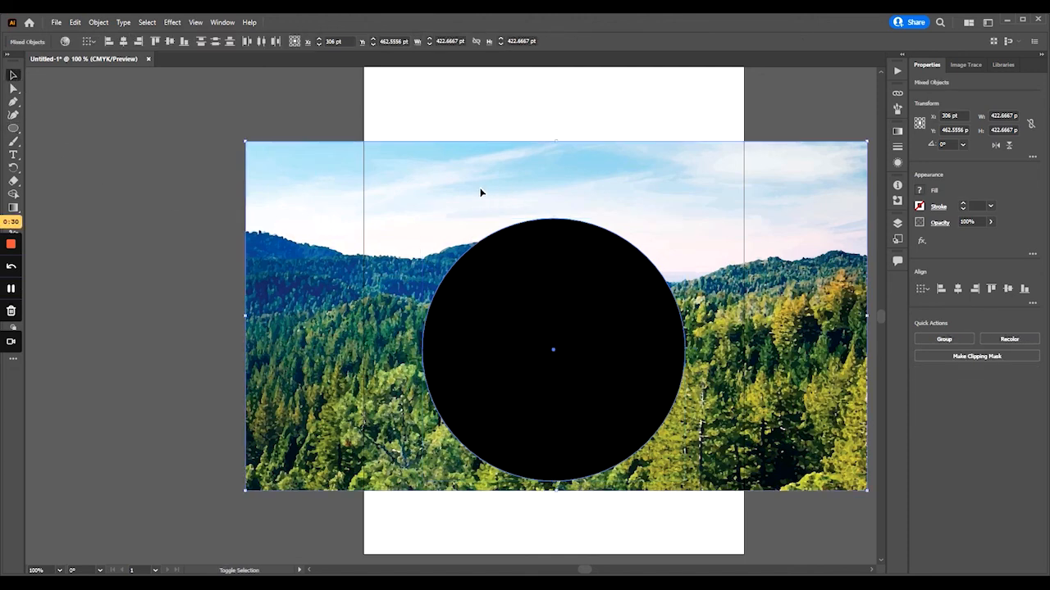
pyautogui.click(99, 22)
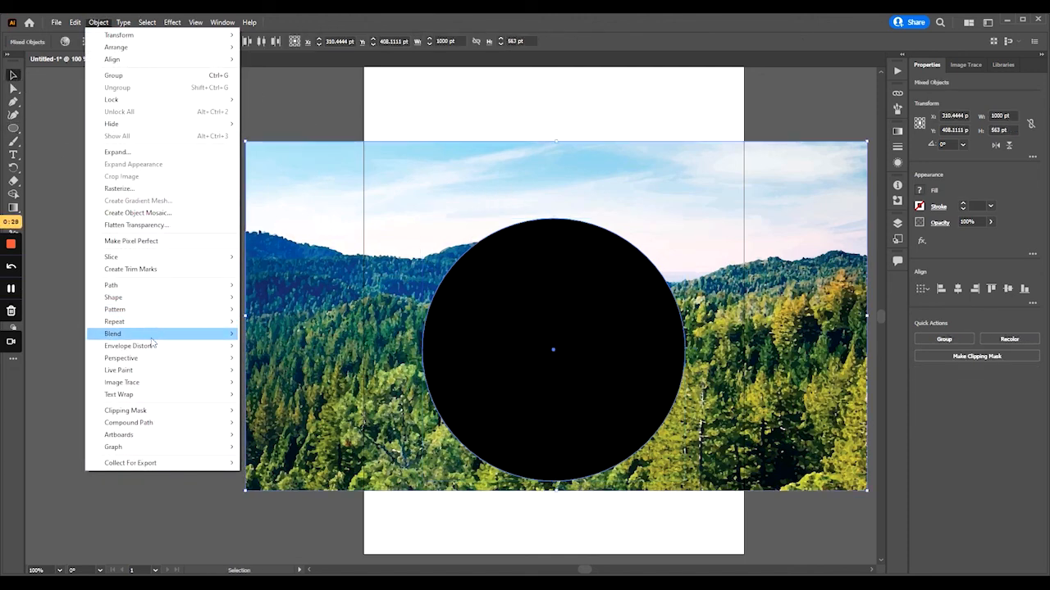
pyautogui.moveTo(155, 302)
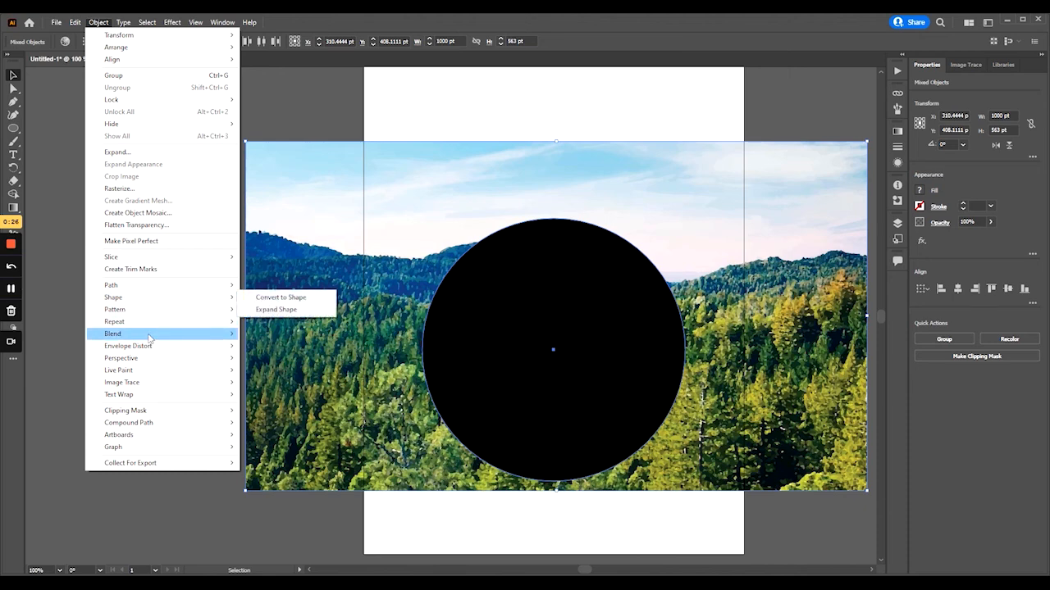
pyautogui.moveTo(140, 414)
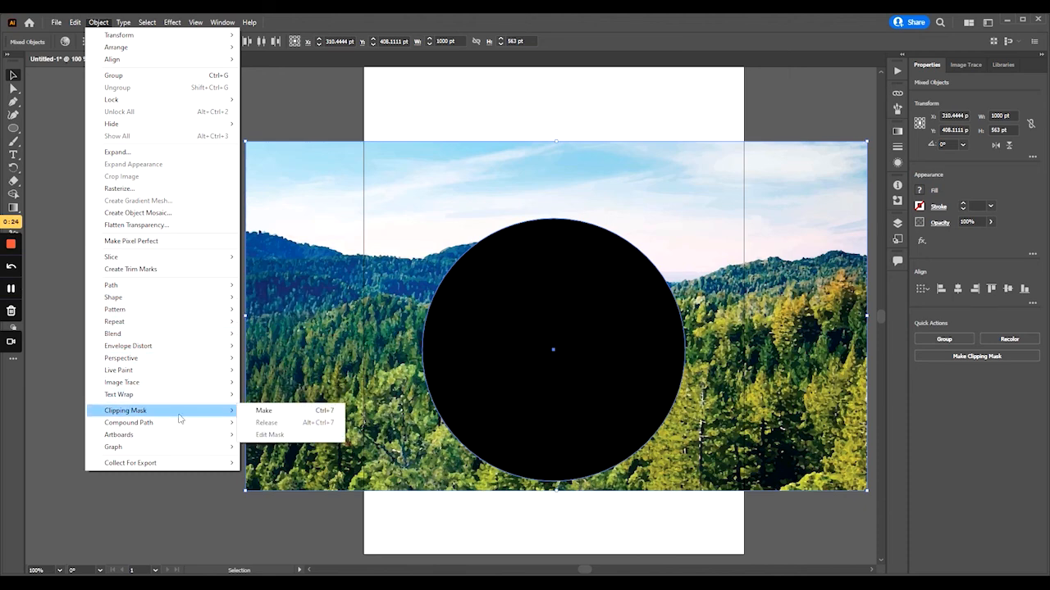
pyautogui.click(263, 395)
pyautogui.click(325, 350)
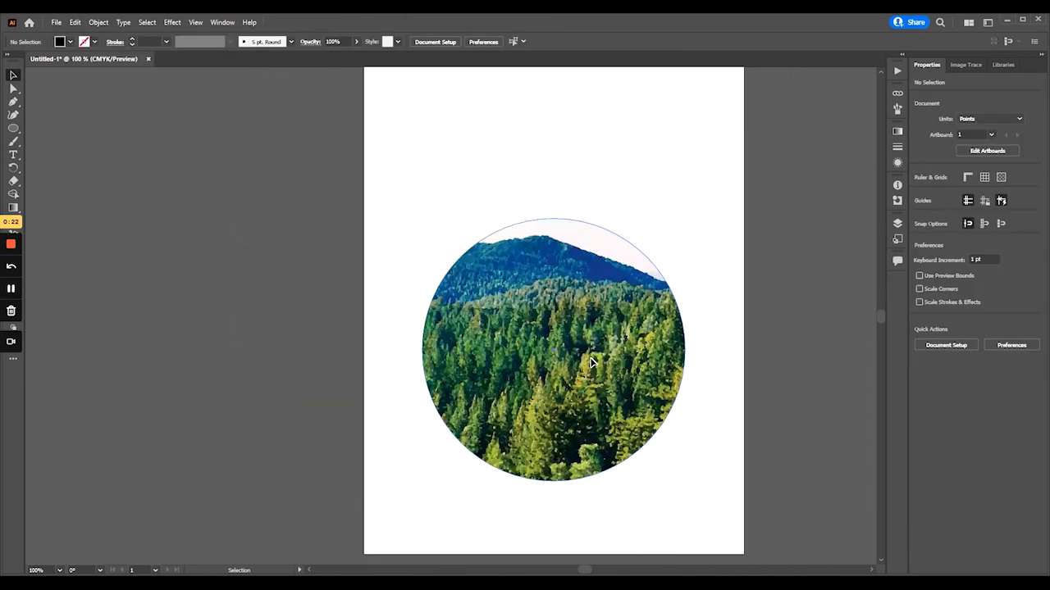
# - Center the clipped circular forest image horizontally and vertically on the artboard, and deselect it
pyautogui.click(536, 304)
pyautogui.click(959, 289)
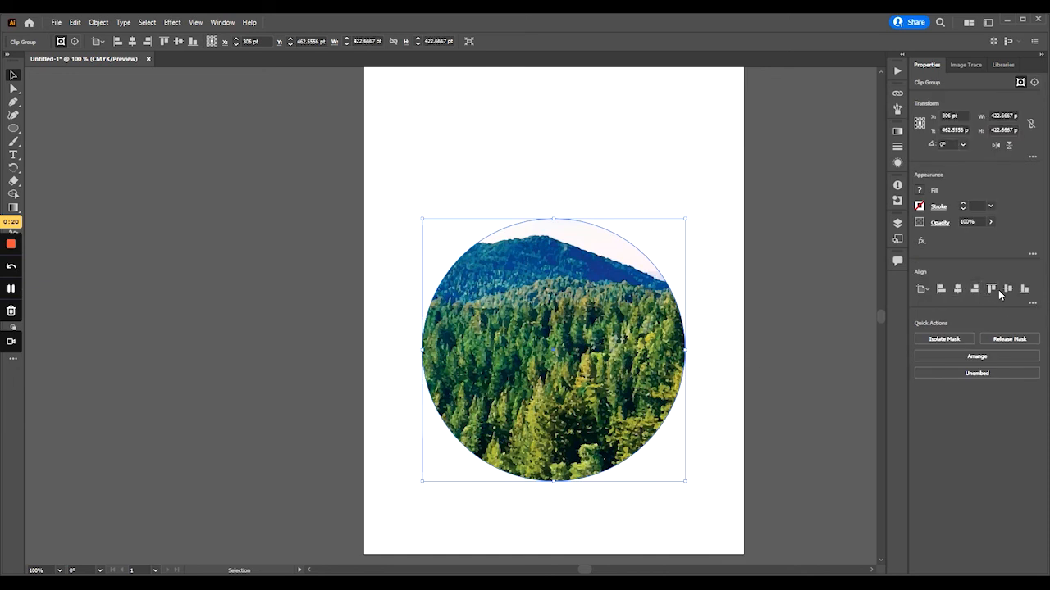
pyautogui.click(1007, 289)
pyautogui.click(772, 287)
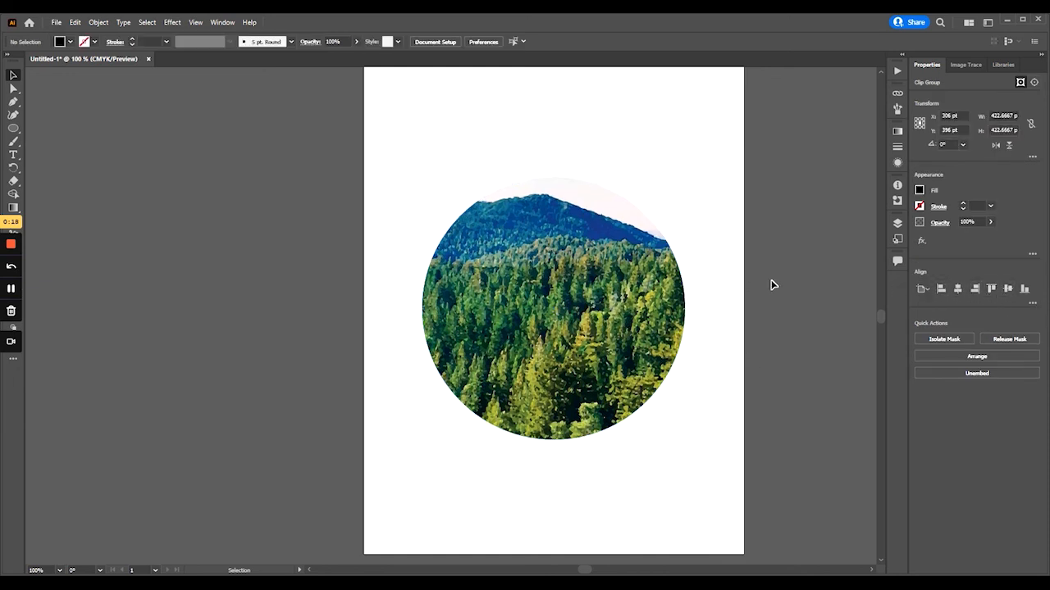